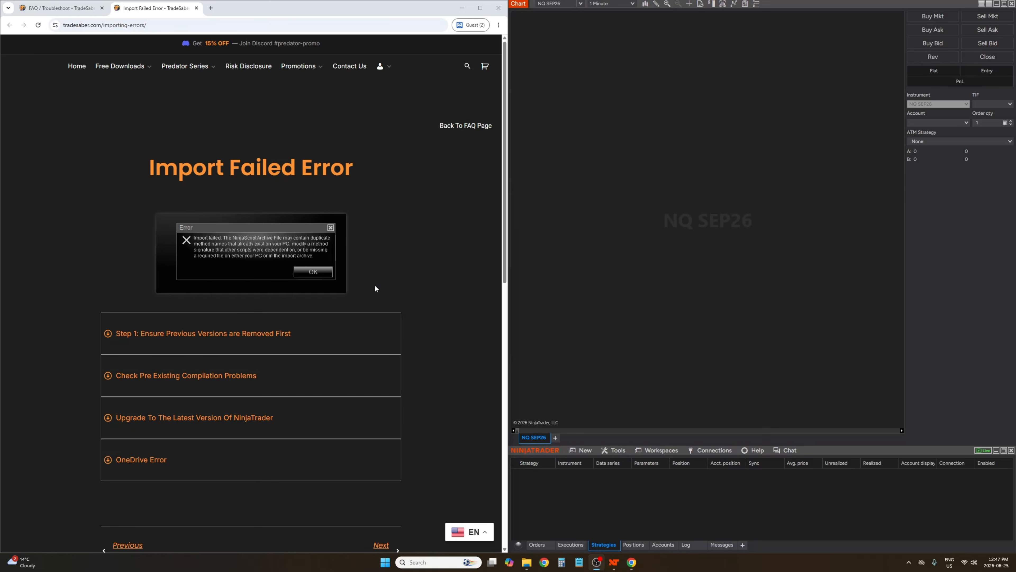
left_click(616, 450)
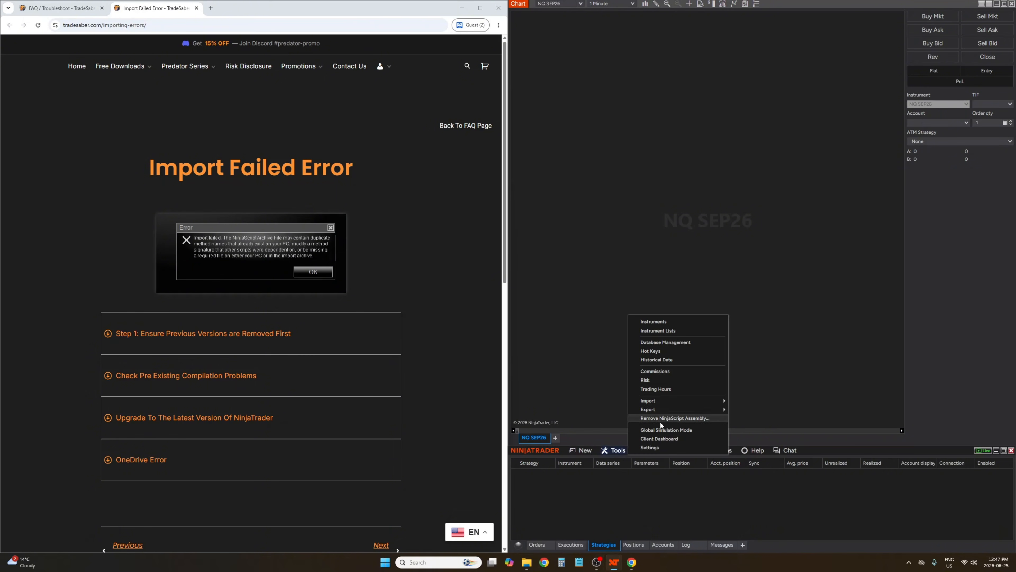
mouse_move(658, 402)
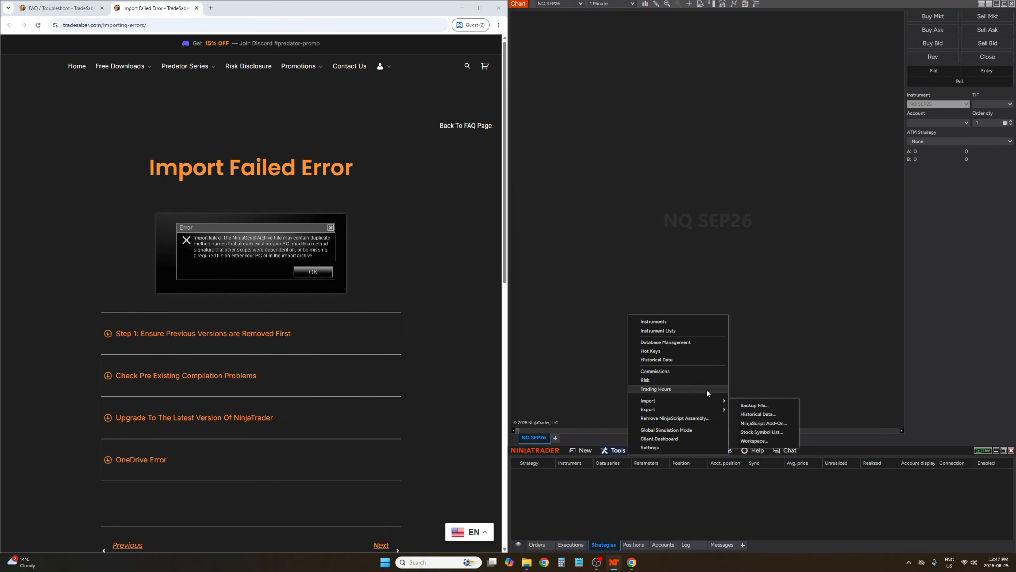
left_click(776, 424)
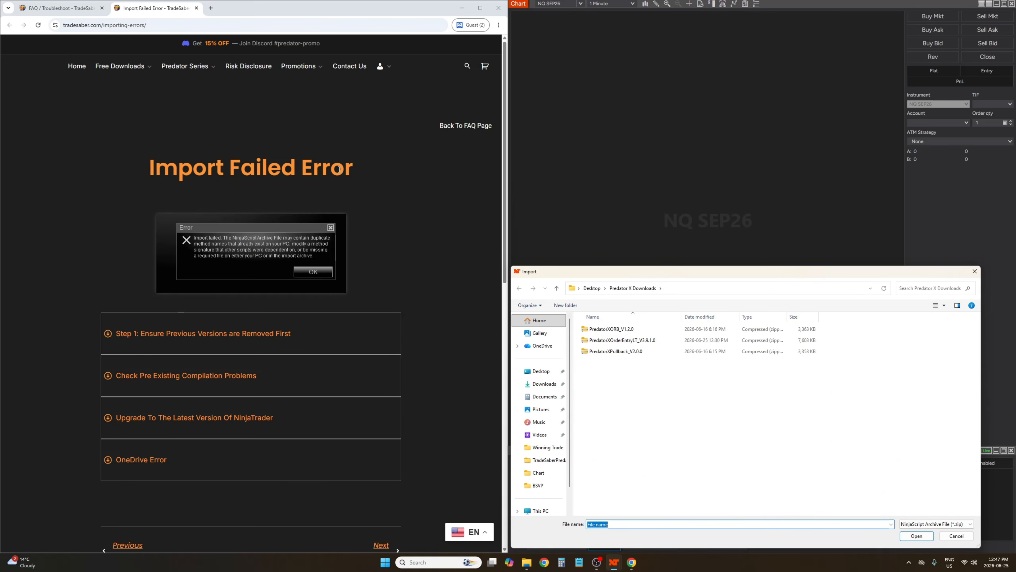
left_click(975, 272)
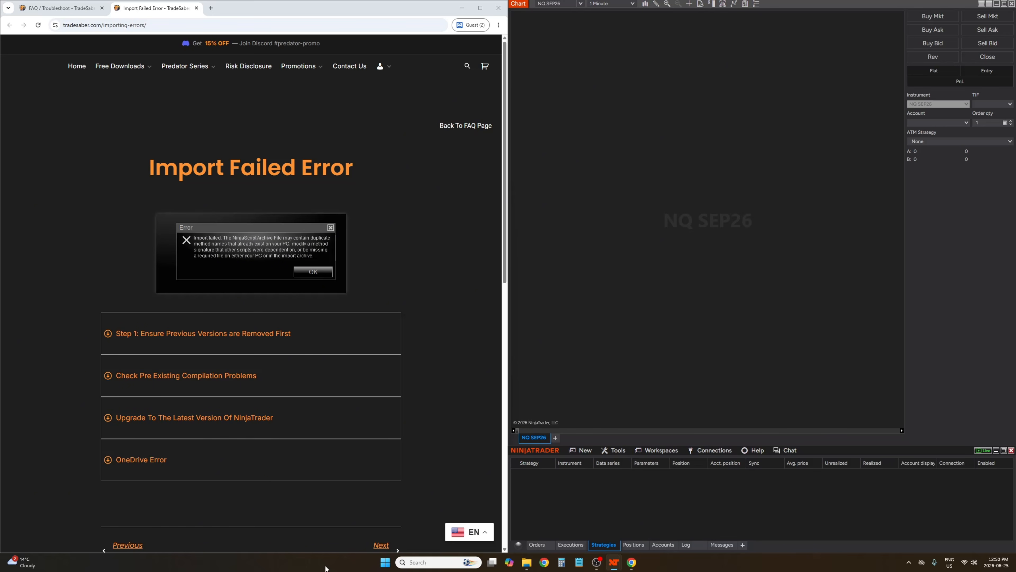
Expand the 'Step 1: Ensure Previous Versions are Removed First' section on the FAQ page and read its instructions
left_click(266, 341)
scroll(329, 278, "down", 3)
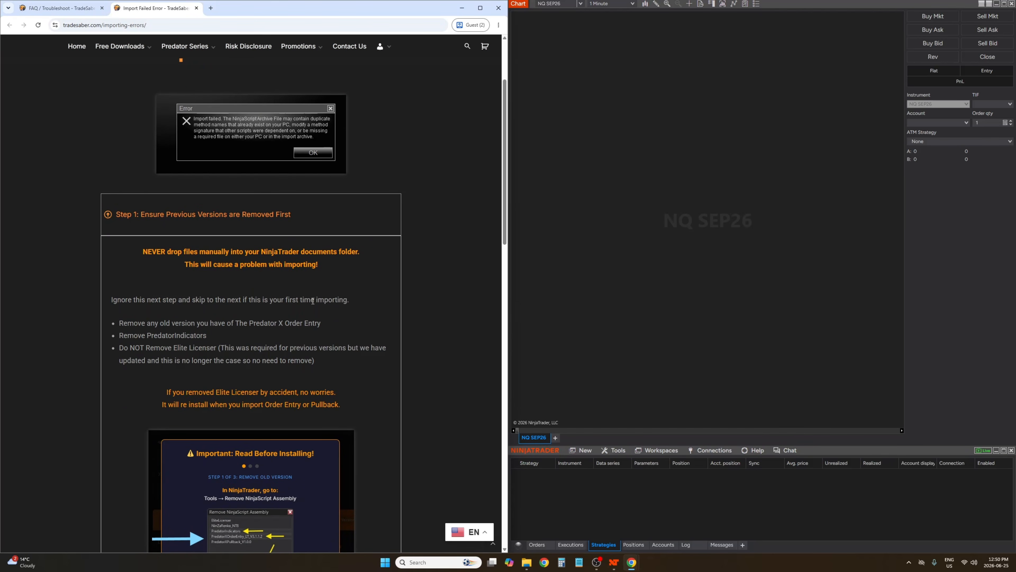
scroll(329, 276, "down", 1)
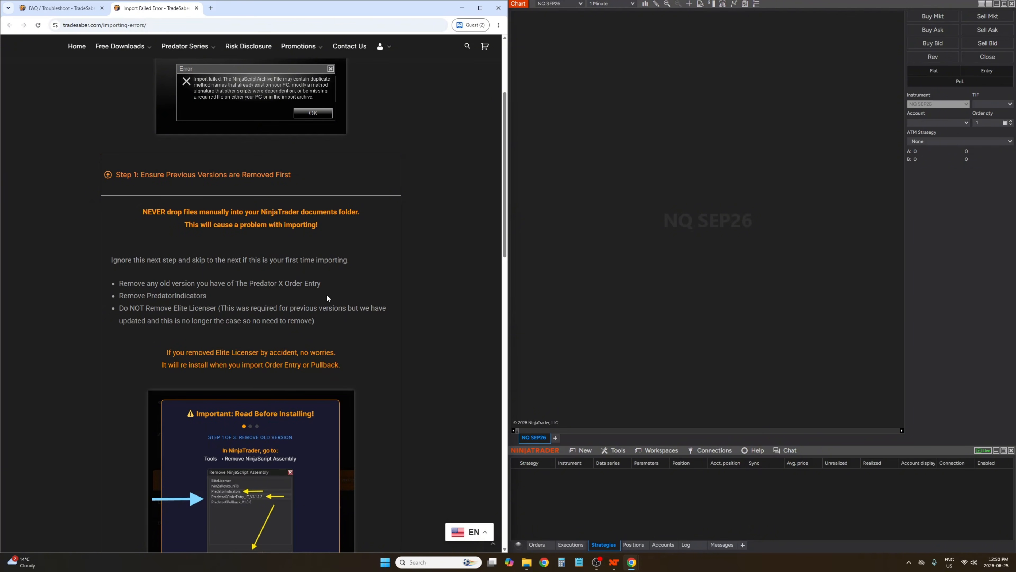
scroll(327, 297, "down", 2)
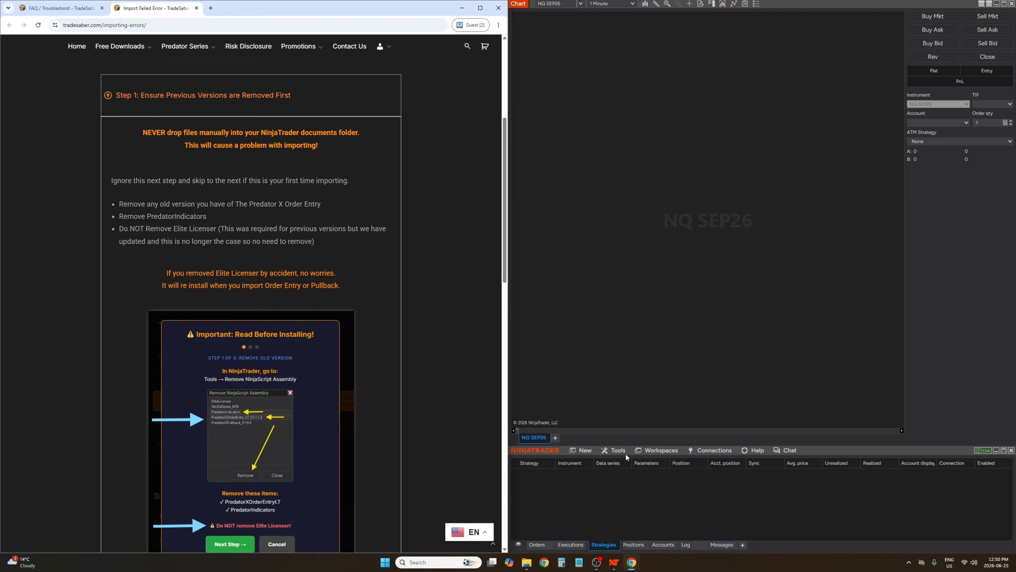
Open the Remove NinjaScript Assembly list, select PredatorXOrderEntryLT_V3.9.0.8, and close the dialog without removing it
left_click(616, 450)
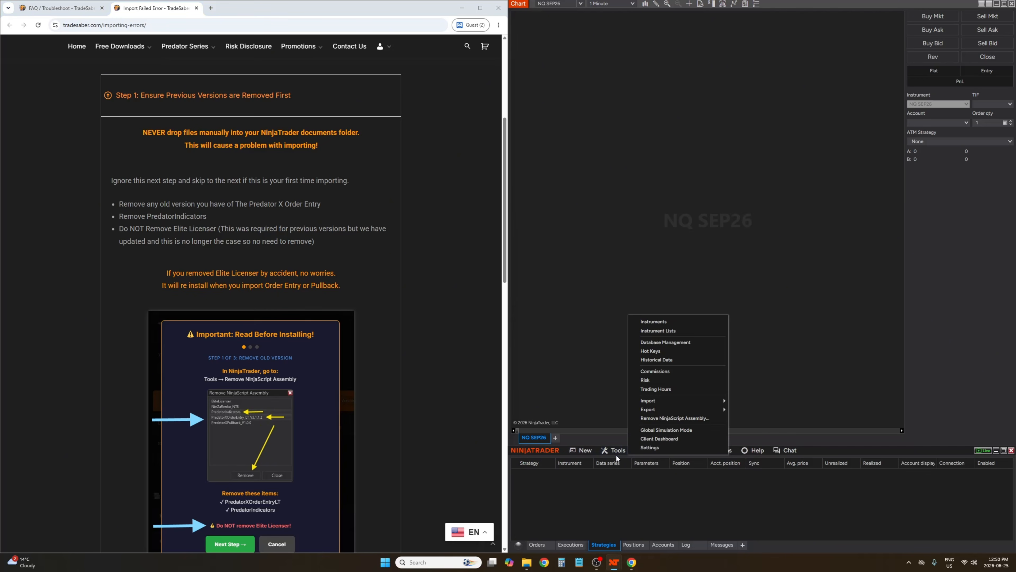
left_click(671, 418)
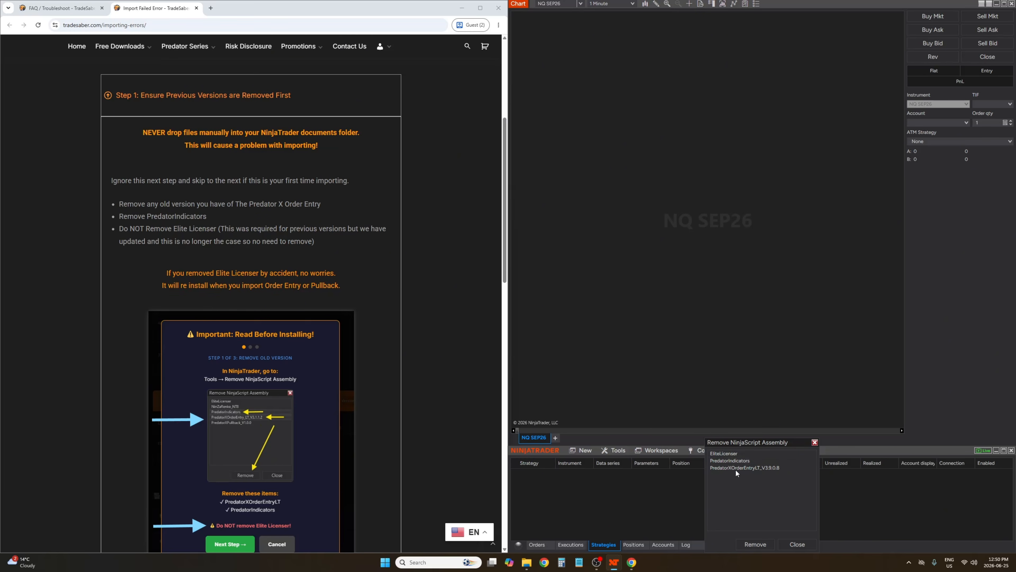
left_click(735, 468)
left_click(802, 544)
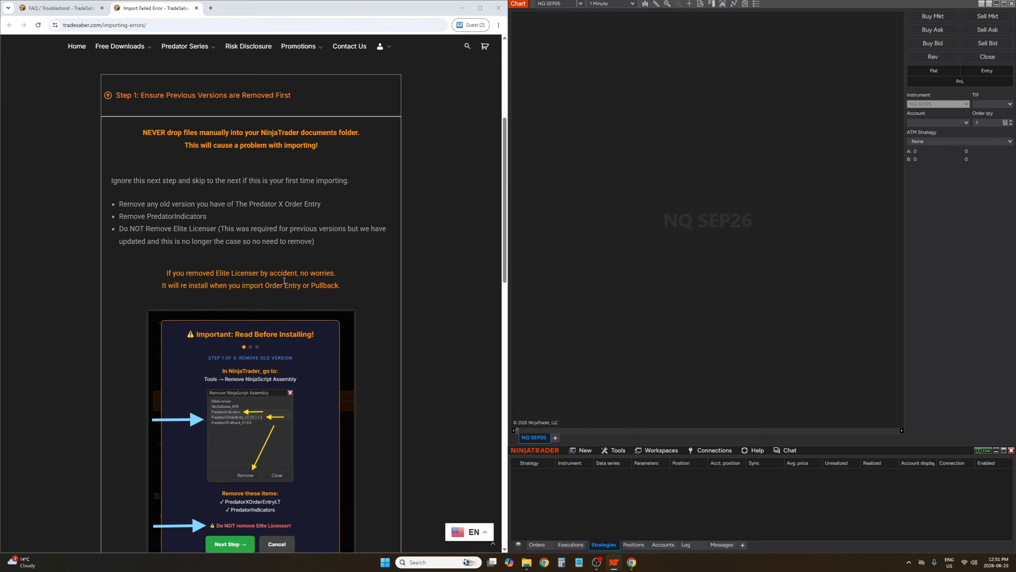
Collapse Step 1 on the FAQ page and expand the 'Check Pre Existing Compilation Problems' section to read it
scroll(296, 281, "down", 3)
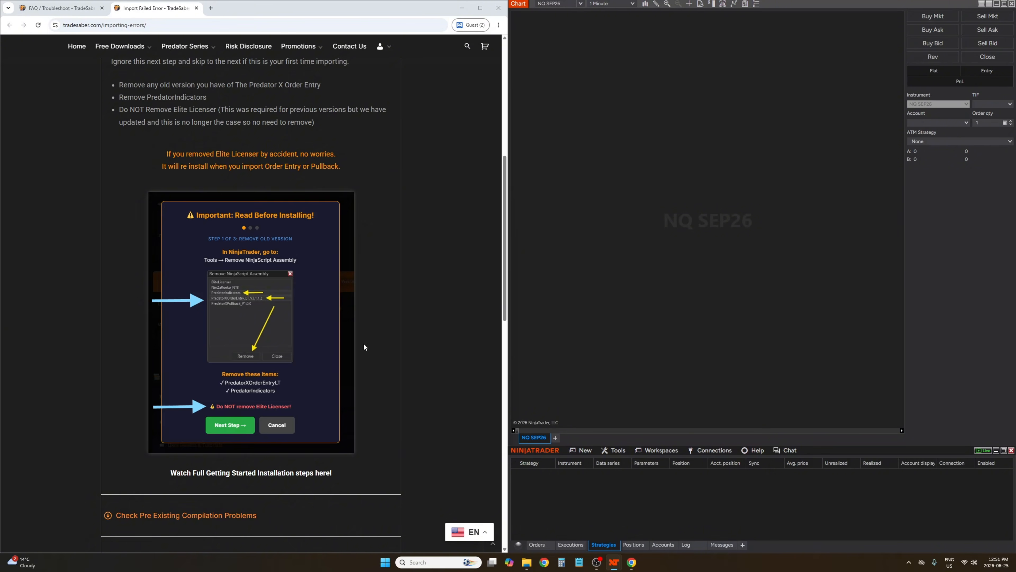
scroll(364, 344, "up", 3)
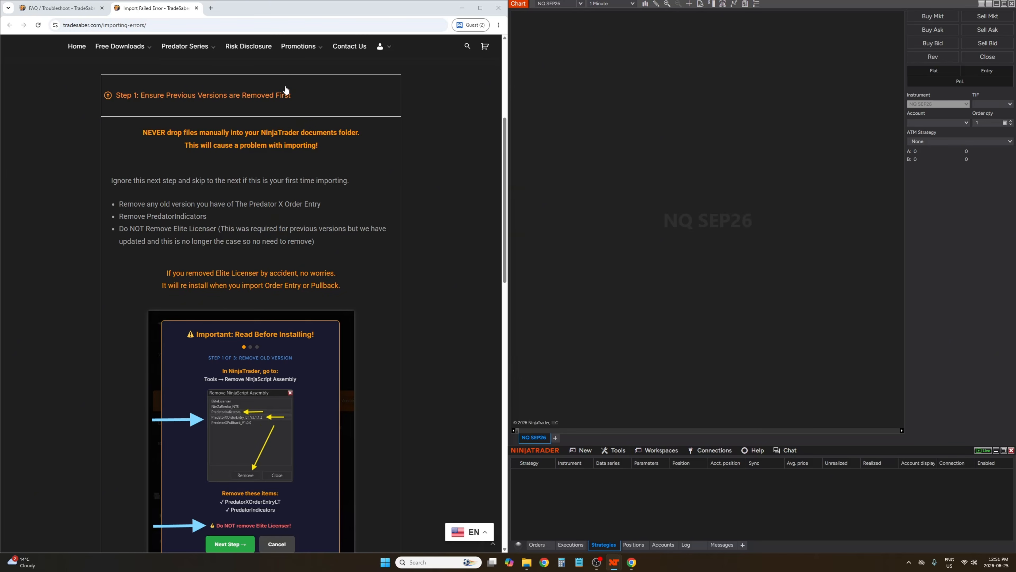
left_click(284, 92)
scroll(288, 168, "up", 1)
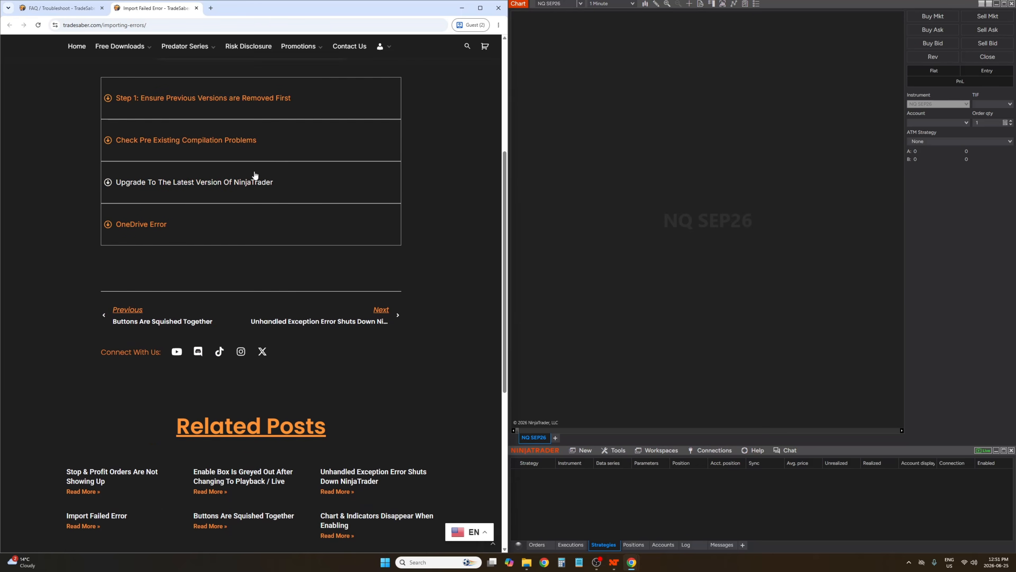
left_click(297, 180)
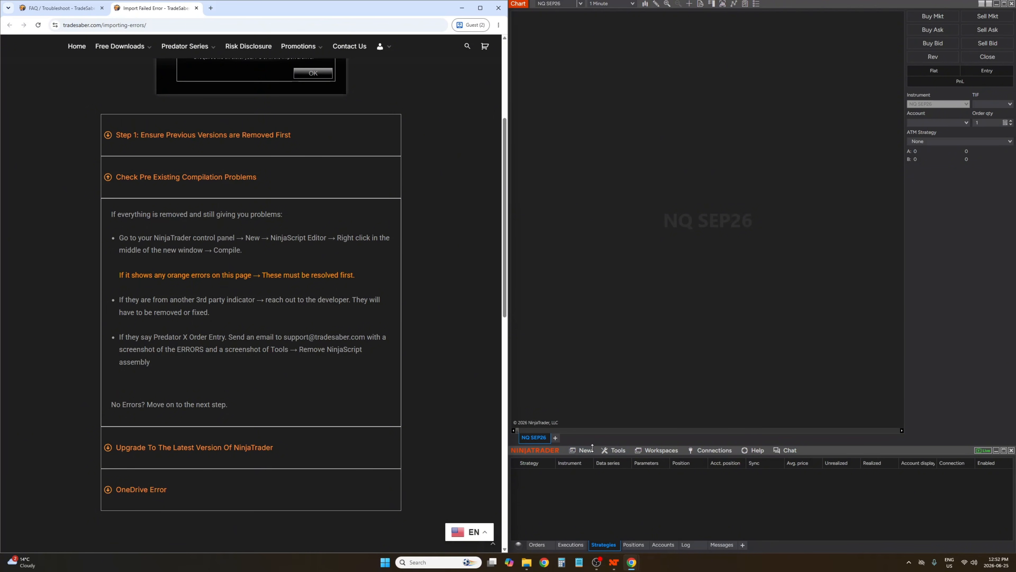
Open a NinjaScript Editor, snap it to the right half of the screen, and compile all scripts
left_click(583, 452)
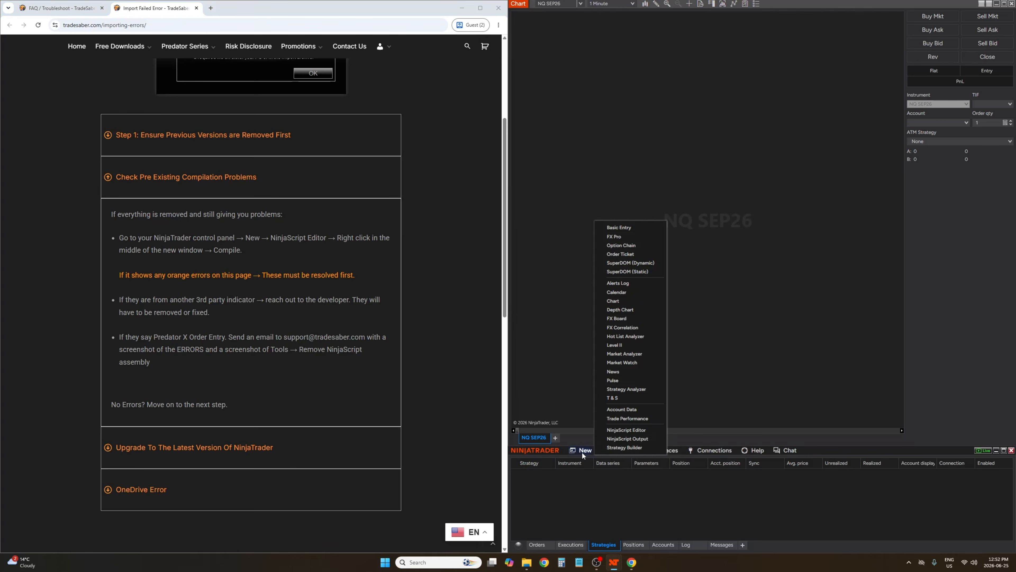
left_click(626, 430)
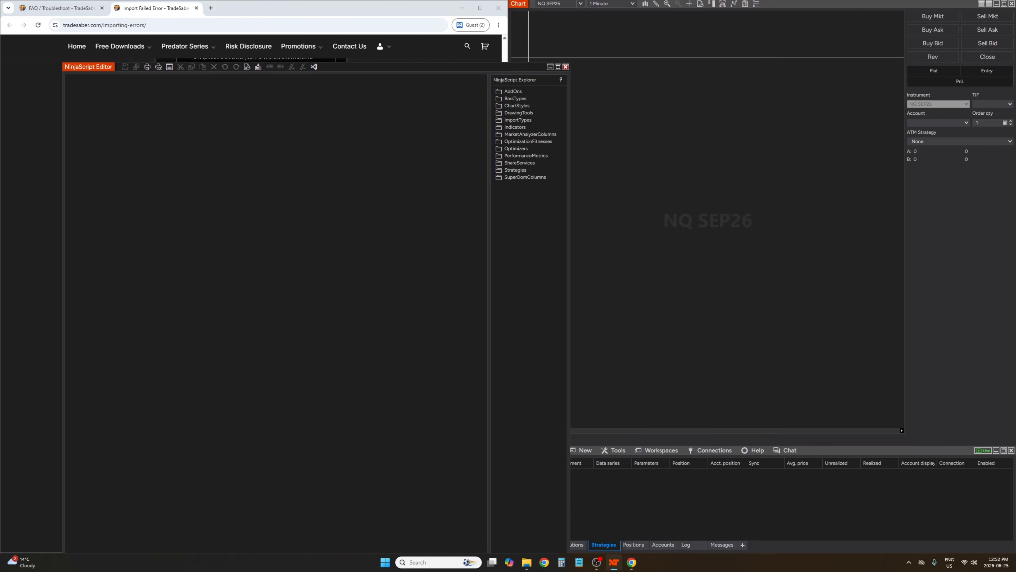
key("super+Right")
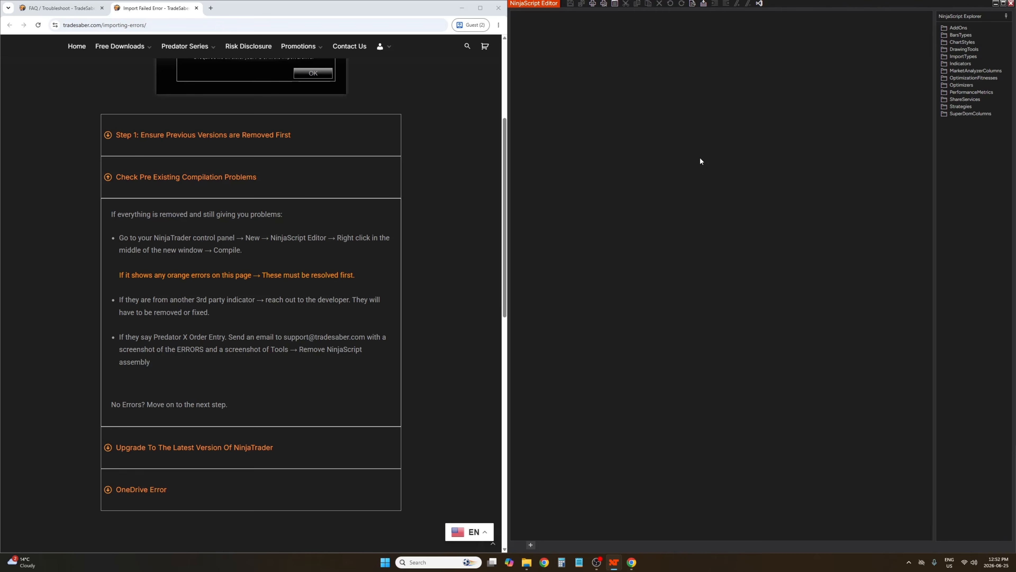
right_click(705, 140)
left_click(730, 168)
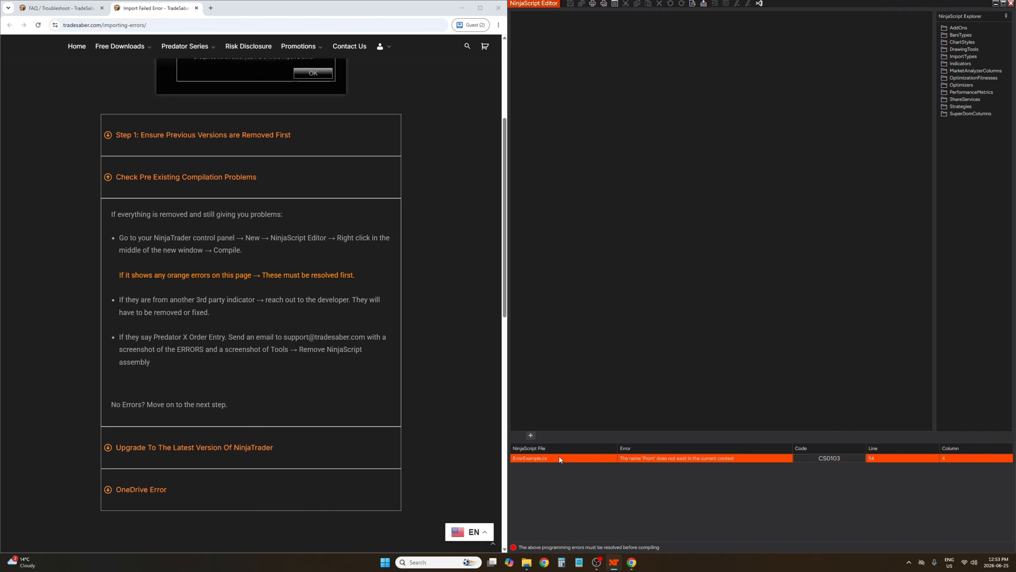
Remove the ErrorExample indicator from the Indicators folder in the NinjaScript Explorer, confirming the removal
left_click(957, 63)
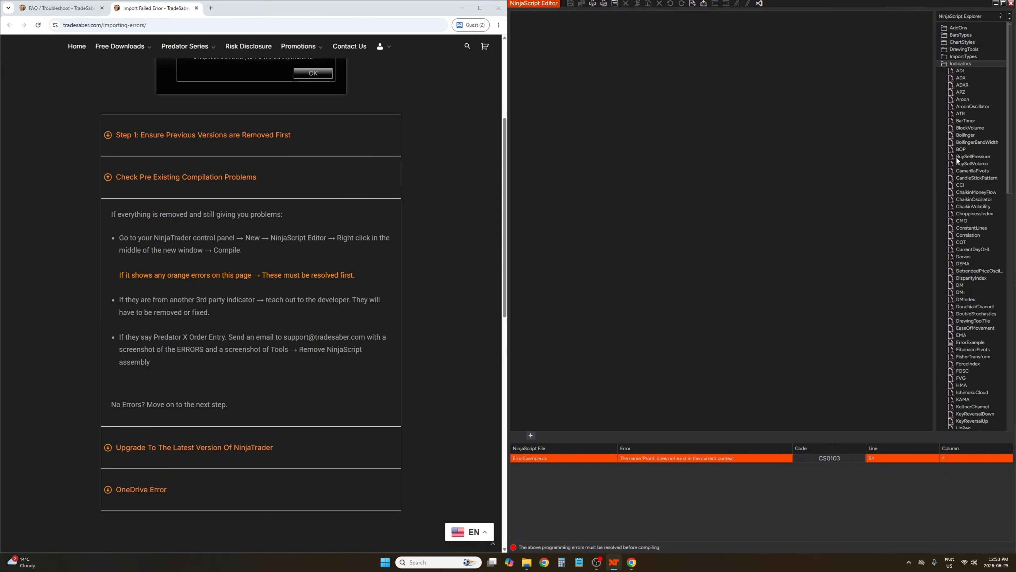
scroll(987, 169, "down", 5)
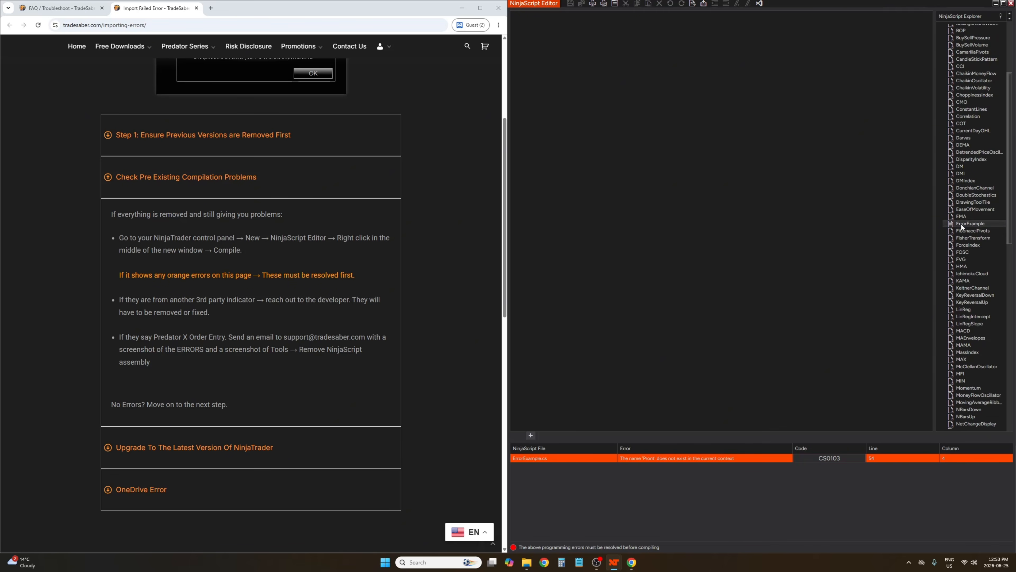
right_click(969, 224)
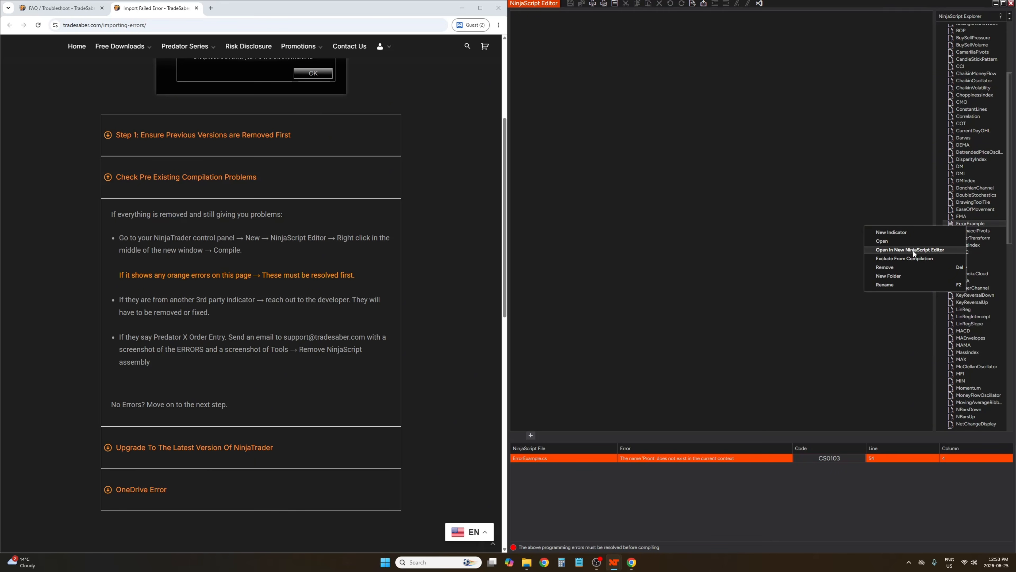
left_click(896, 267)
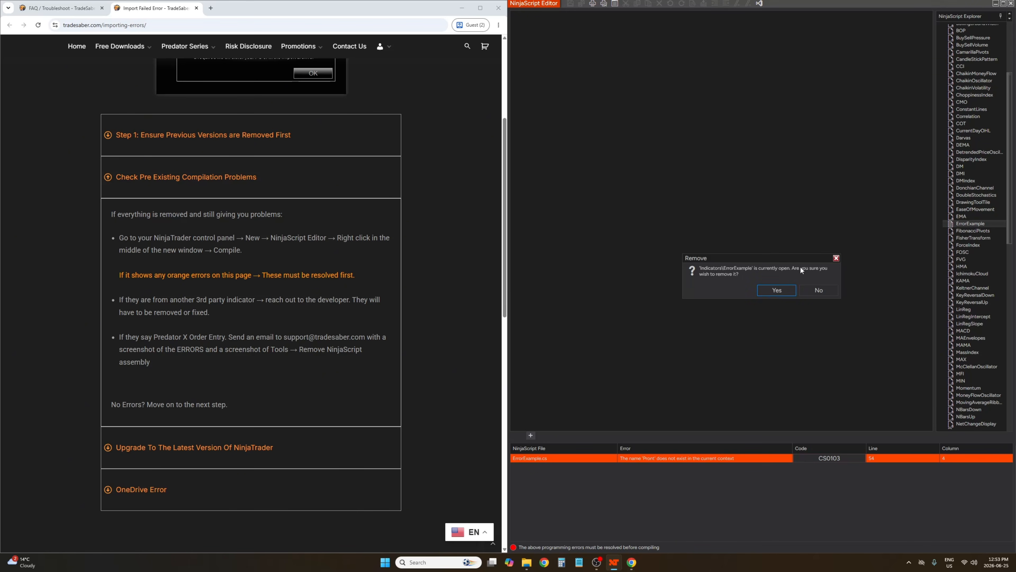
left_click(781, 289)
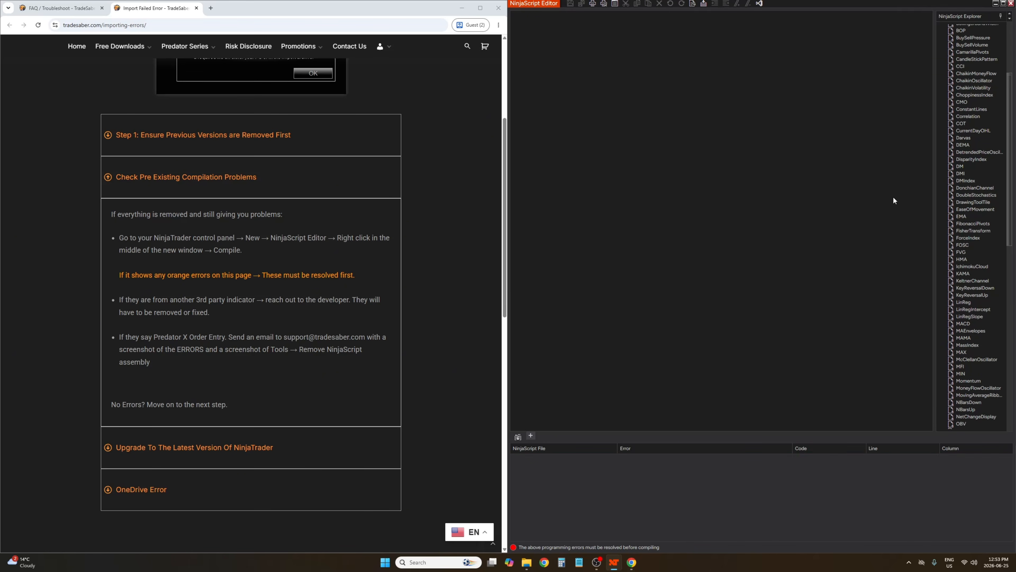
Recompile the NinjaScript code and minimize the NinjaScript Editor
right_click(701, 87)
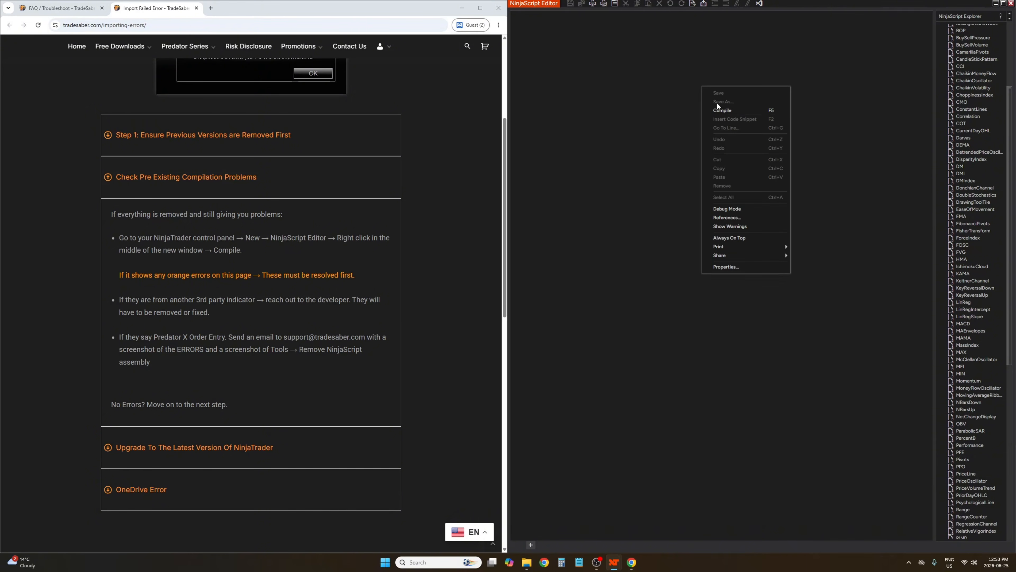
left_click(732, 111)
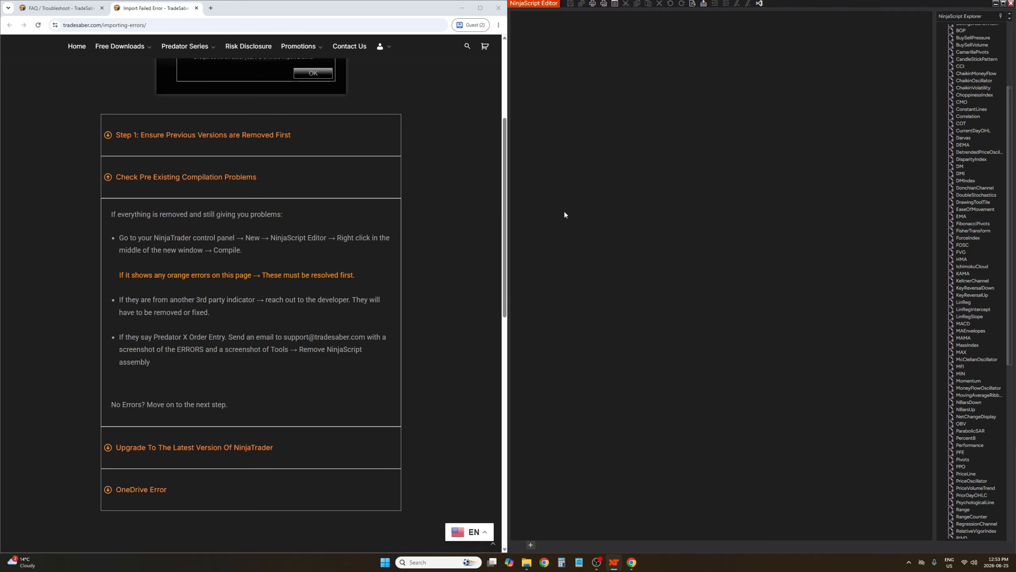
left_click(996, 3)
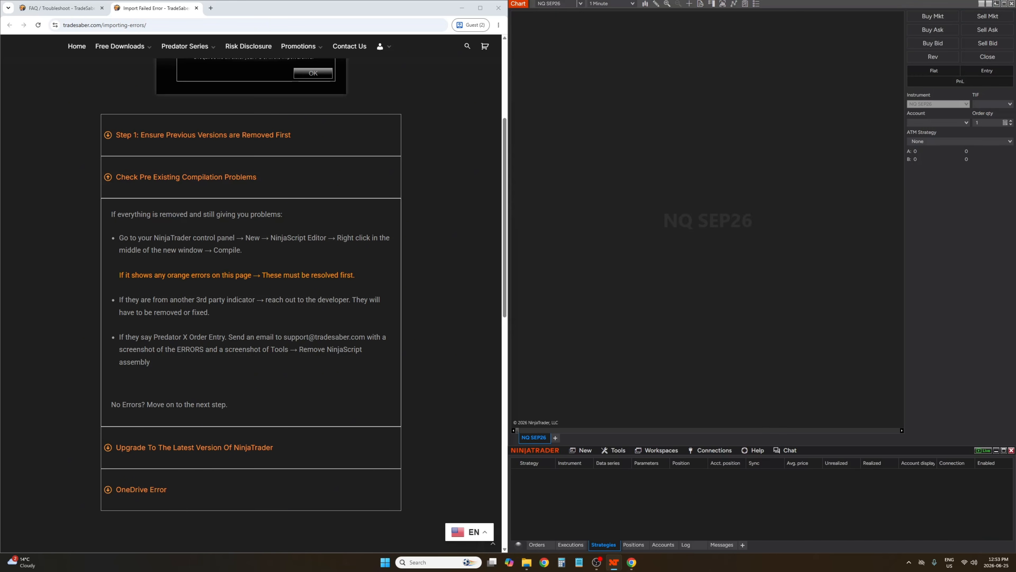
left_click(617, 451)
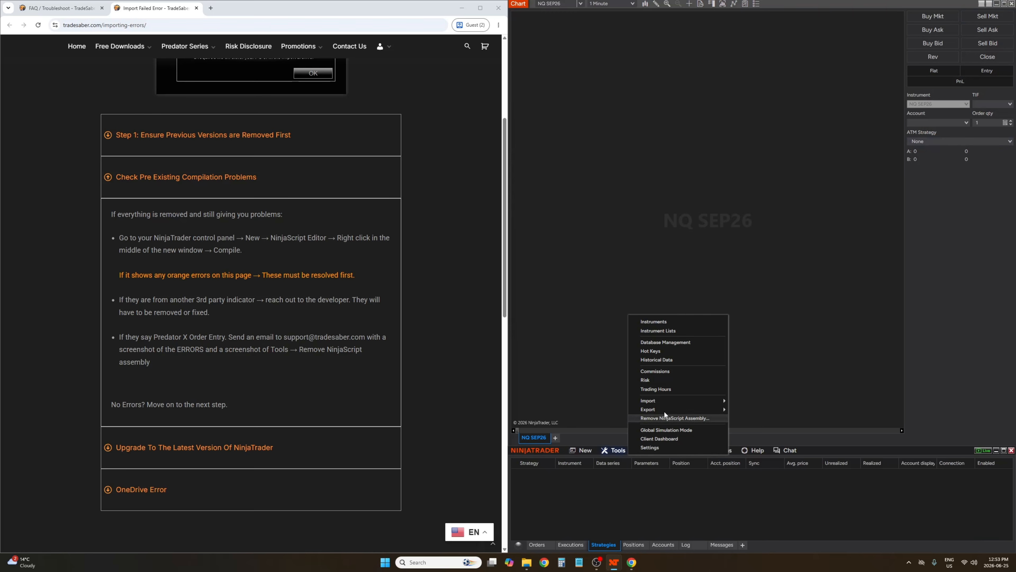
mouse_move(658, 401)
left_click(763, 424)
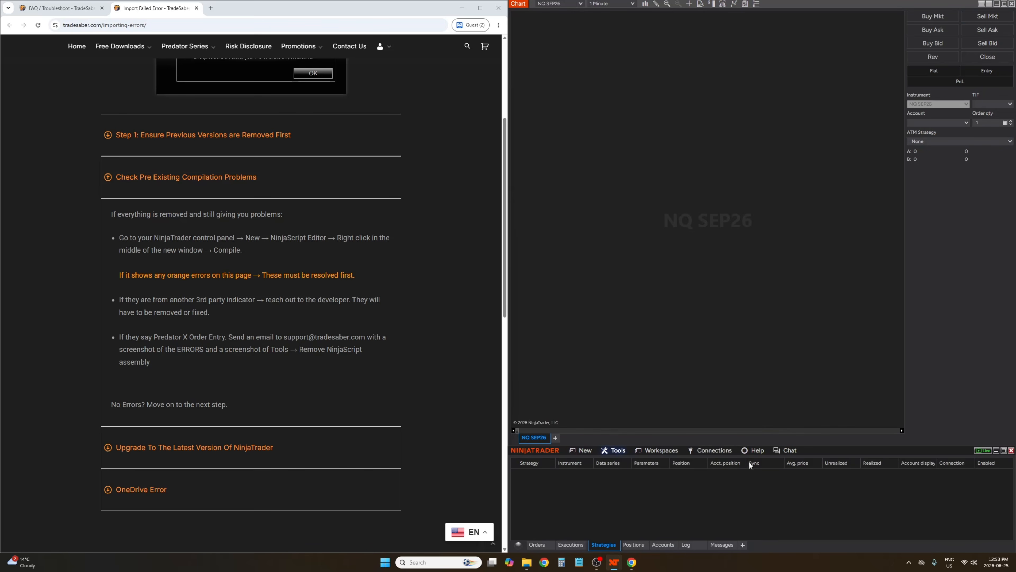
left_click(956, 536)
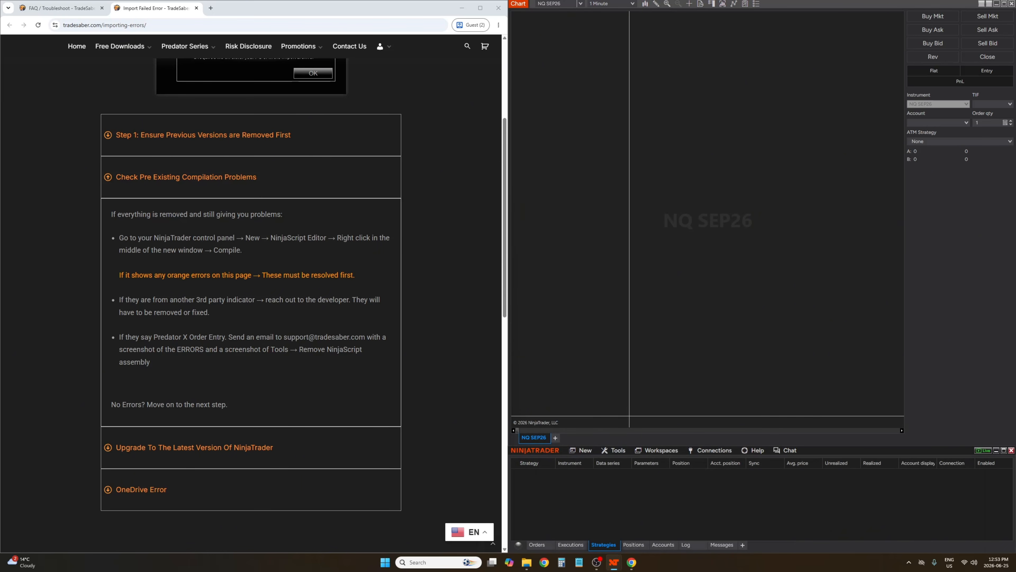
Restore the NinjaScript Editor, collapse the Indicators folder, and minimize the editor again
mouse_move(609, 566)
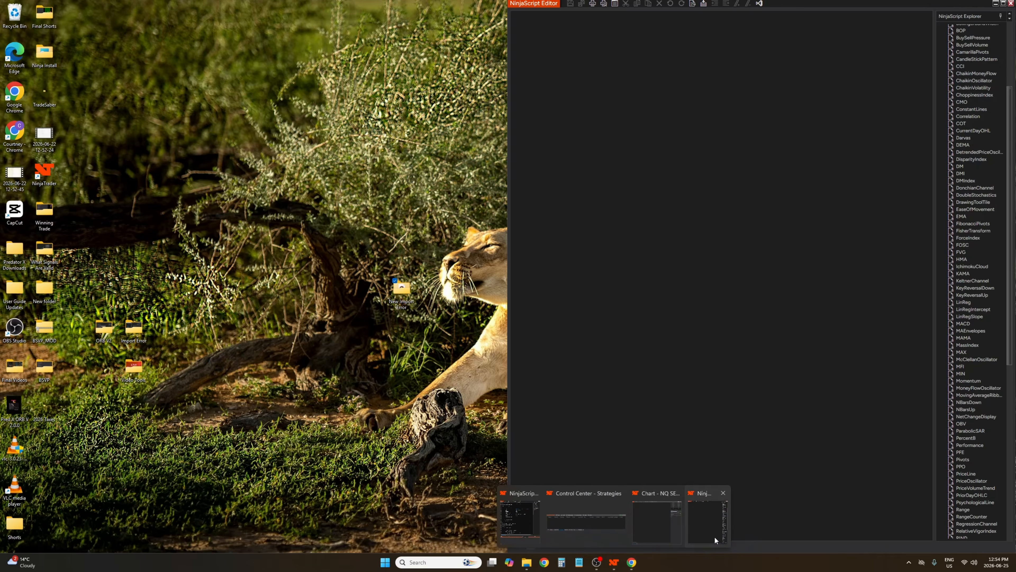
left_click(715, 536)
scroll(971, 130, "up", 5)
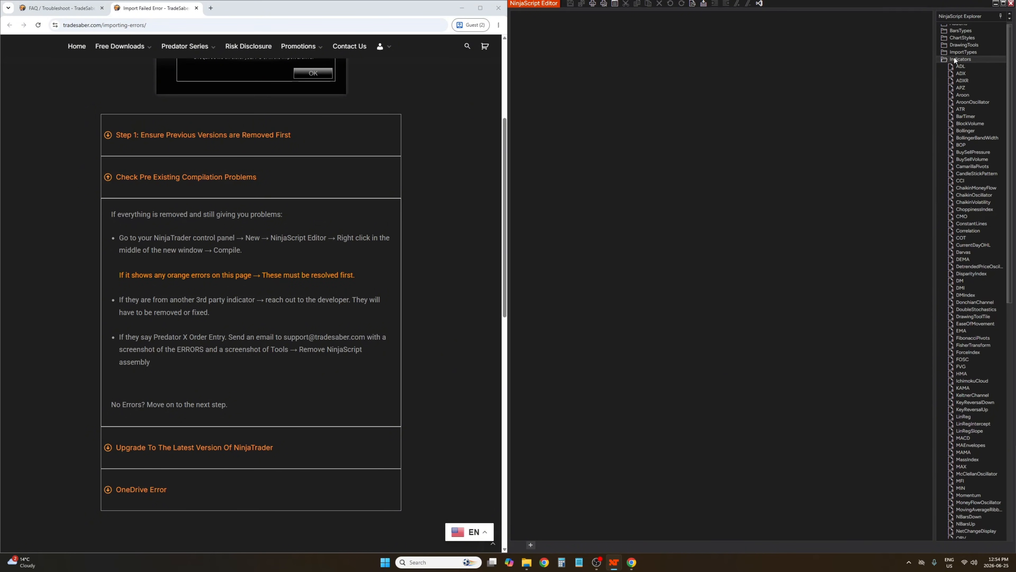
left_click(955, 58)
left_click(996, 3)
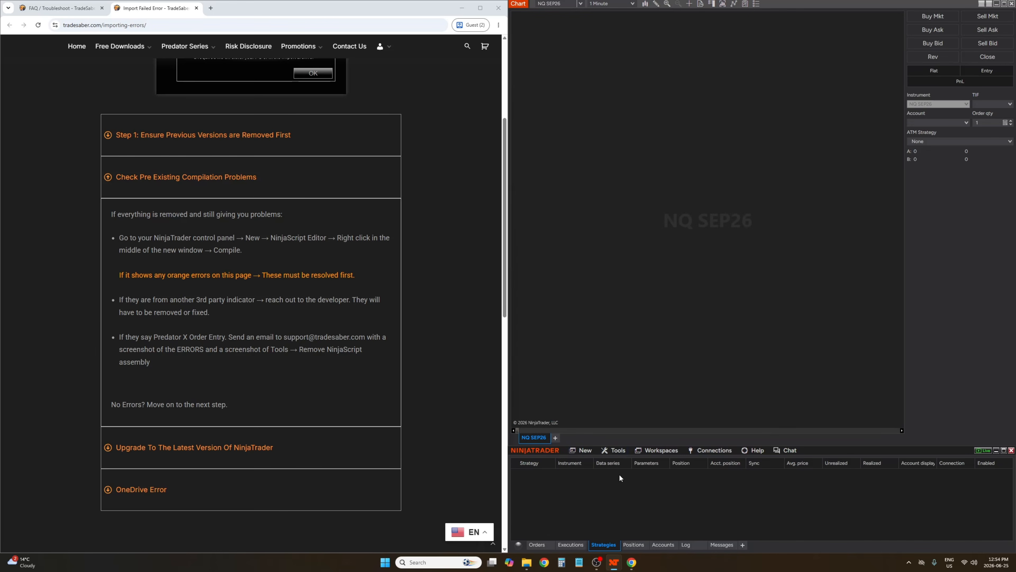
Open the Remove NinjaScript Assembly list to review installed assemblies, then close it
left_click(617, 451)
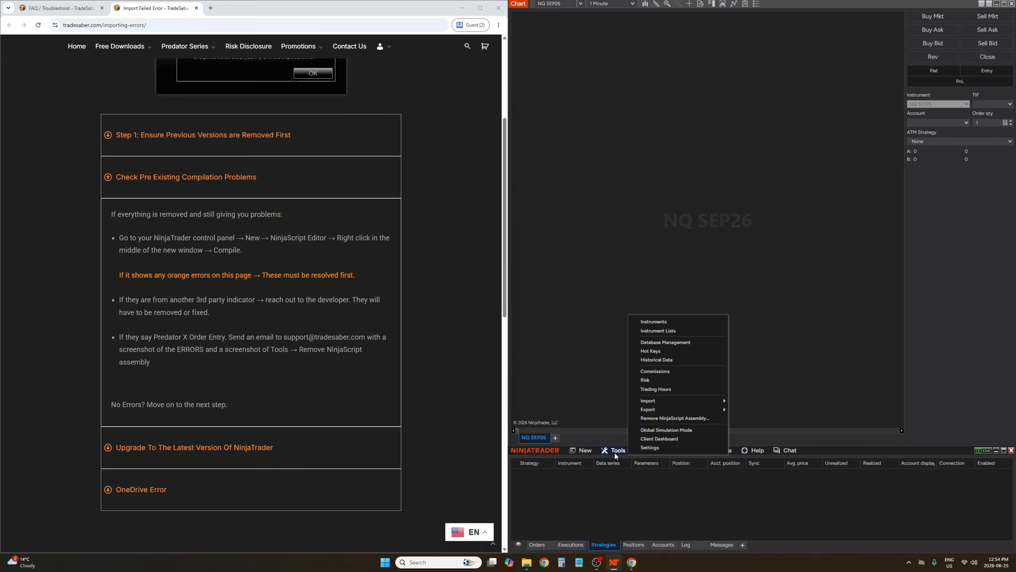
left_click(673, 418)
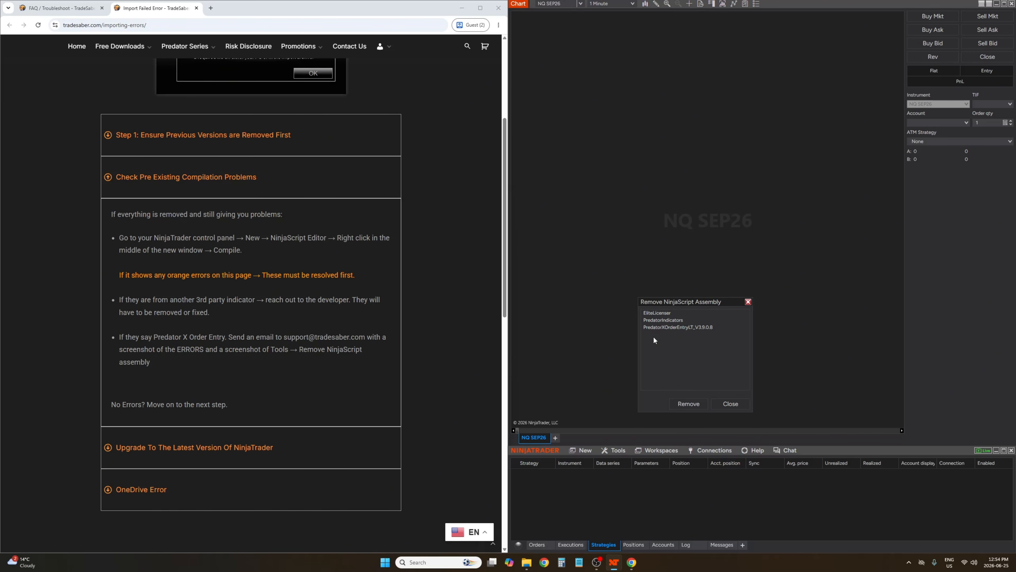
left_click(732, 406)
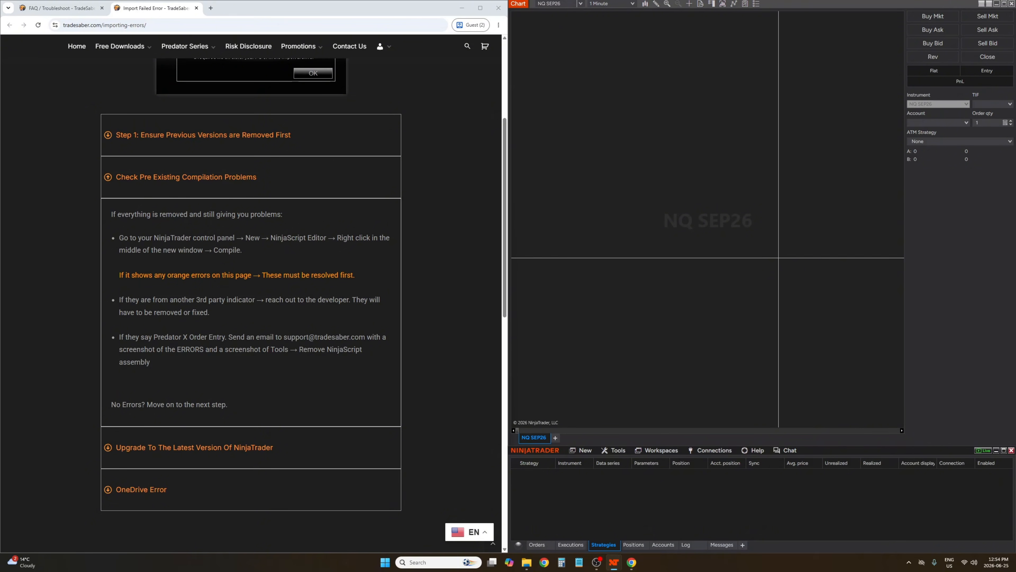
Restore the NinjaScript Editor and compile the NinjaScript code again
mouse_move(614, 563)
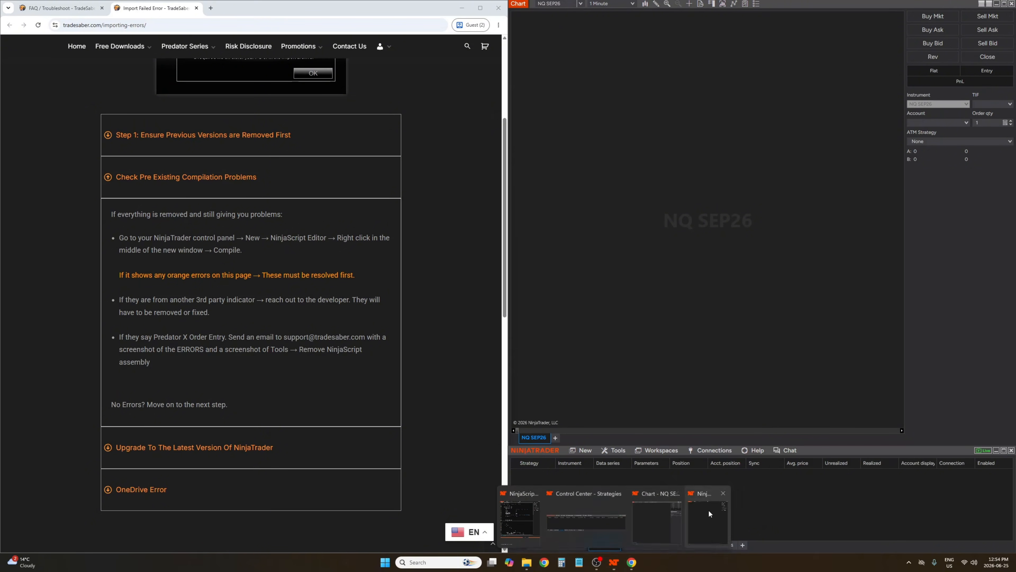
left_click(703, 518)
right_click(638, 234)
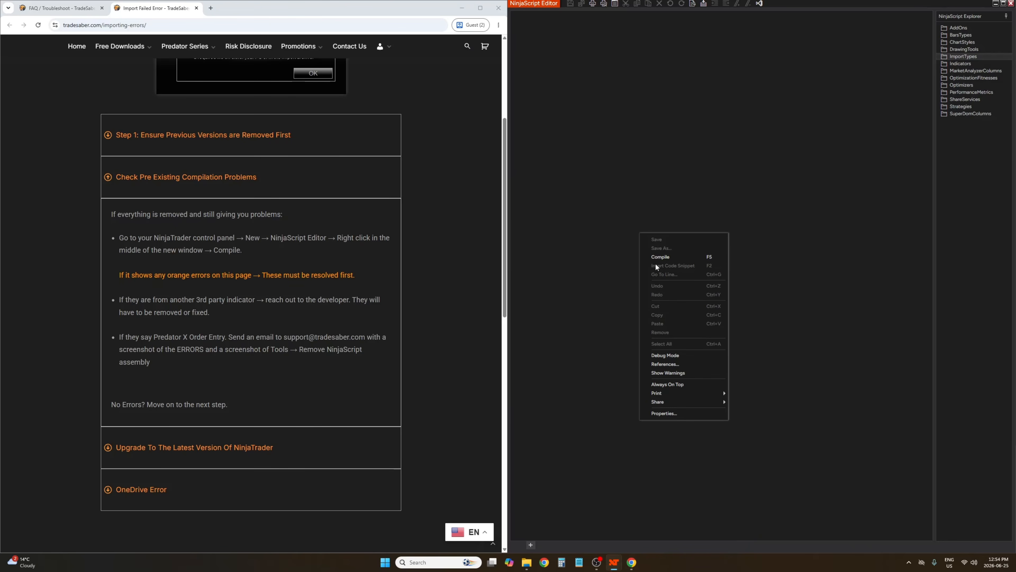
left_click(659, 257)
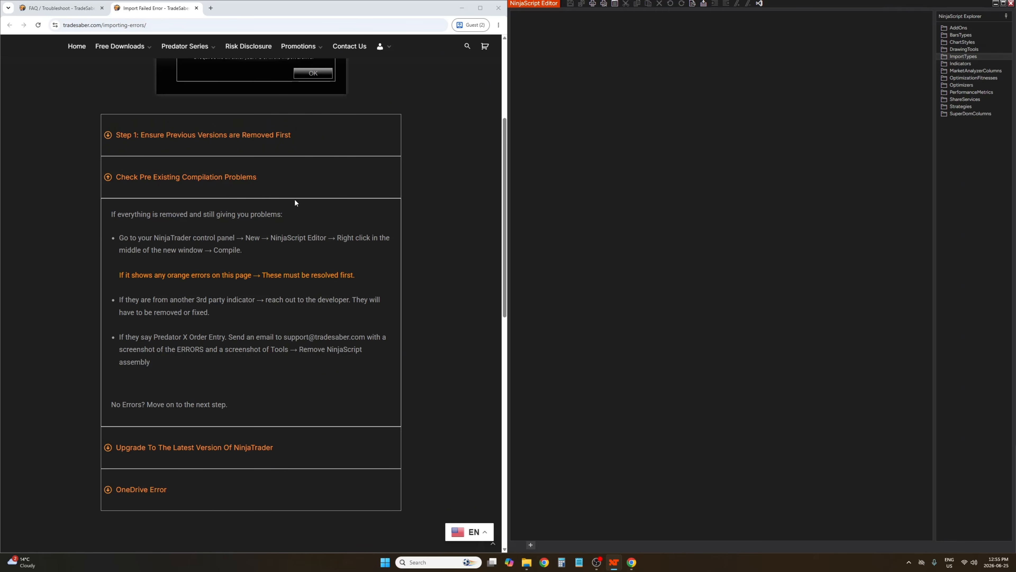
Collapse the compilation section of the troubleshooting guide and expand the Upgrade To The Latest Version Of NinjaTrader section
left_click(290, 171)
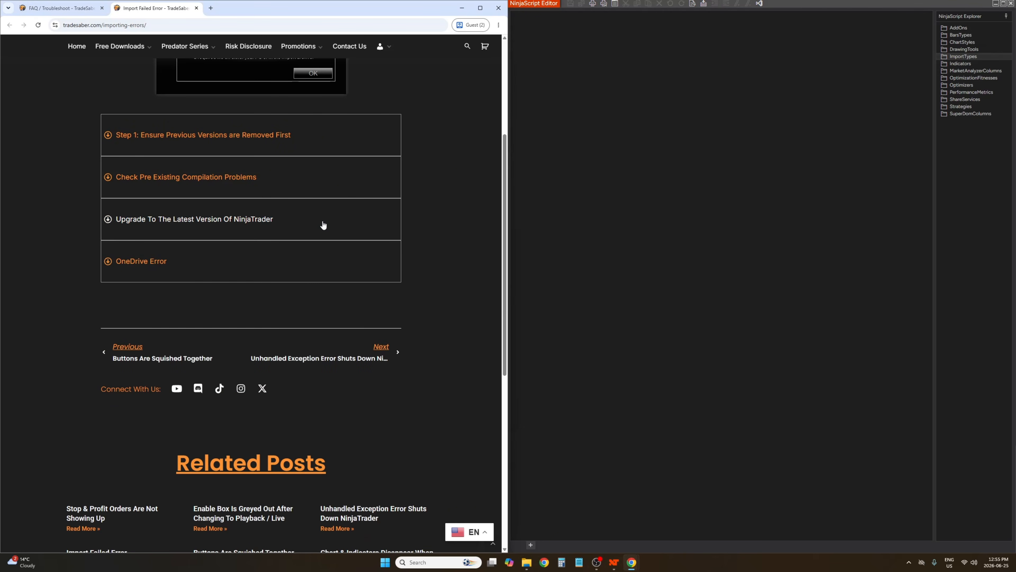
left_click(314, 230)
scroll(263, 196, "down", 2)
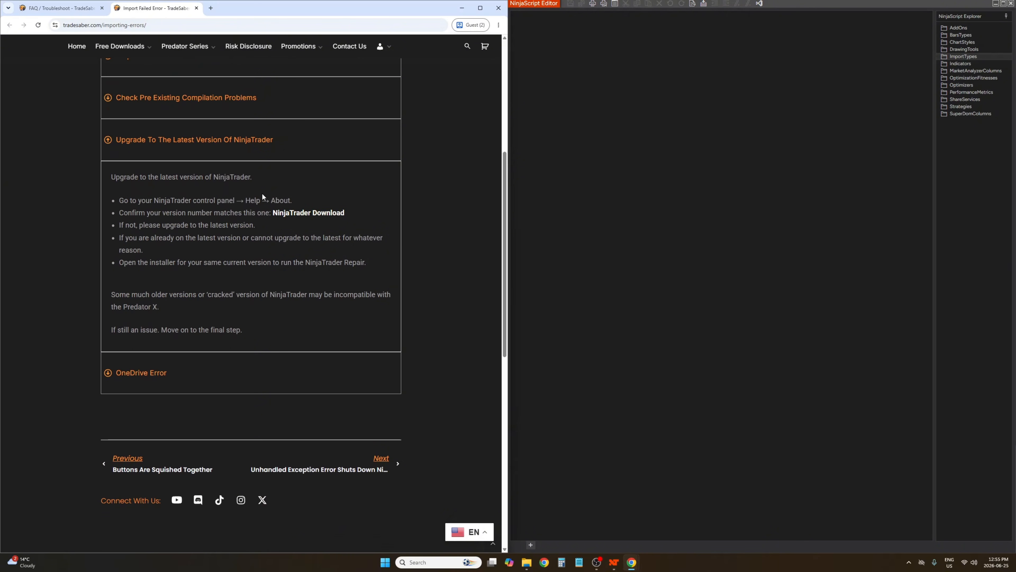
Close the NinjaScript Editor and open the About NinjaTrader window to check the installed version
left_click(1011, 3)
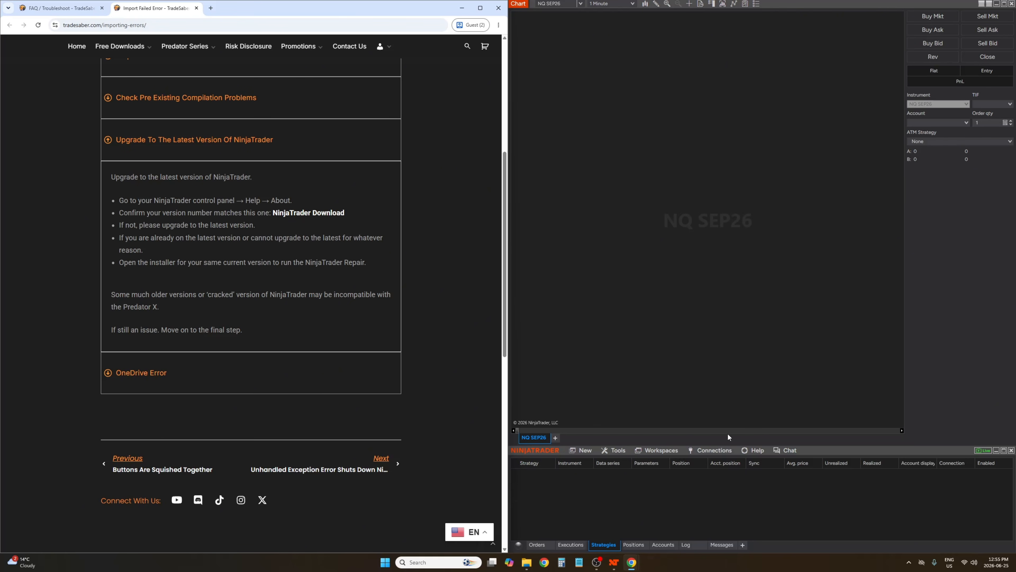
left_click(754, 453)
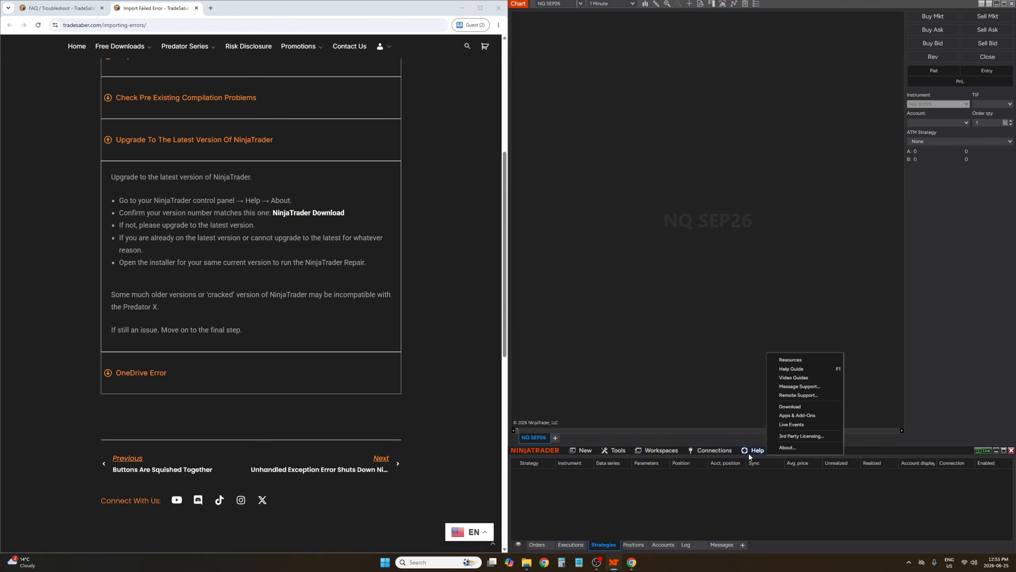
left_click(787, 447)
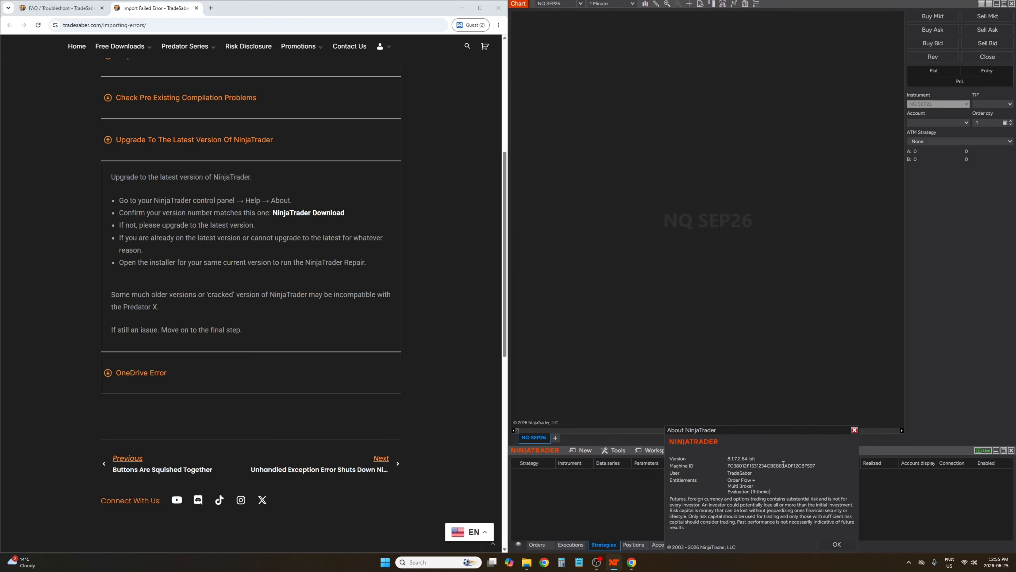
left_click_drag(780, 429, 724, 190)
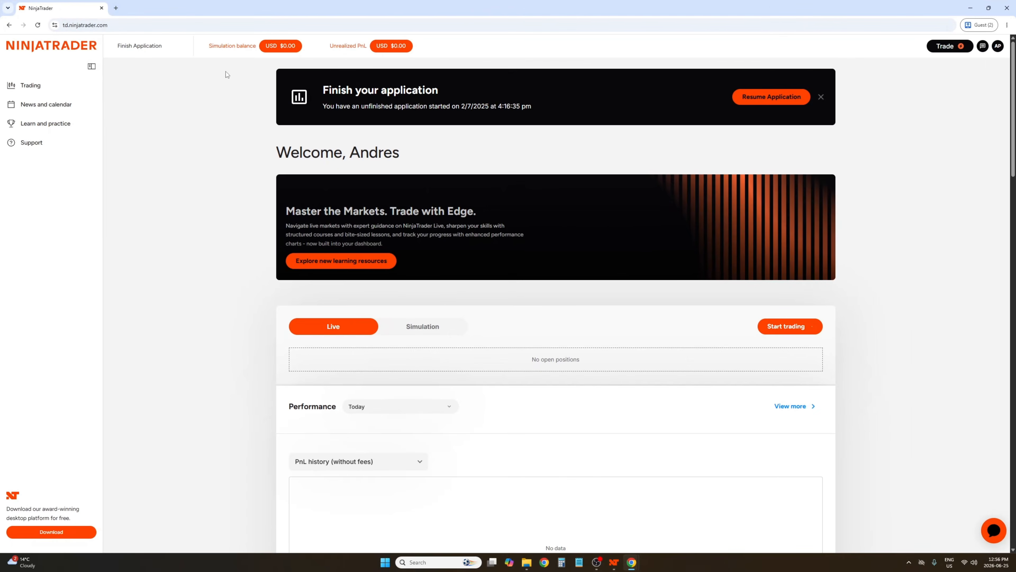
Review the most recent release on the NinjaTrader dashboard download page and the installer in the Downloads folder
left_click(51, 532)
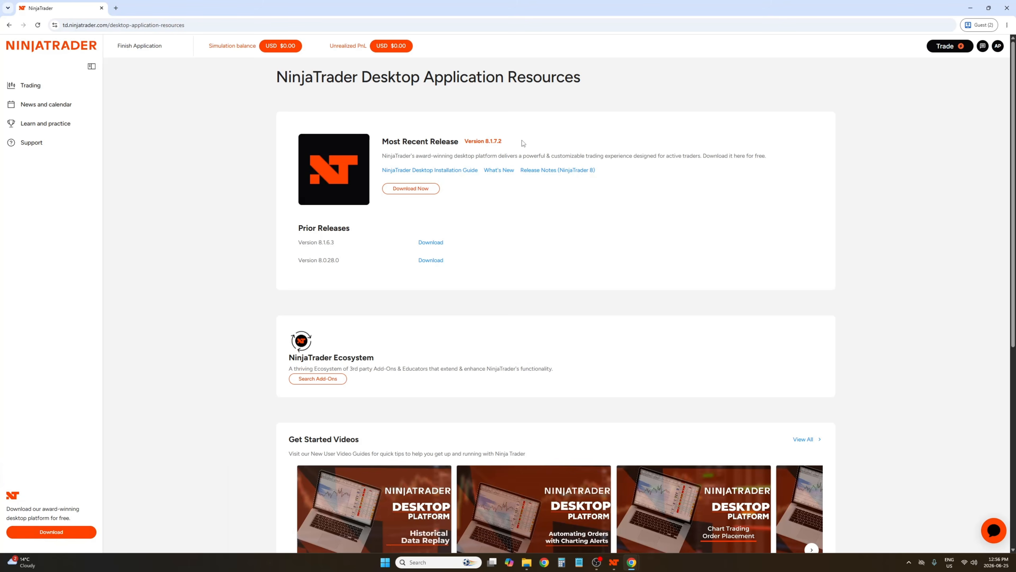
left_click_drag(521, 141, 468, 129)
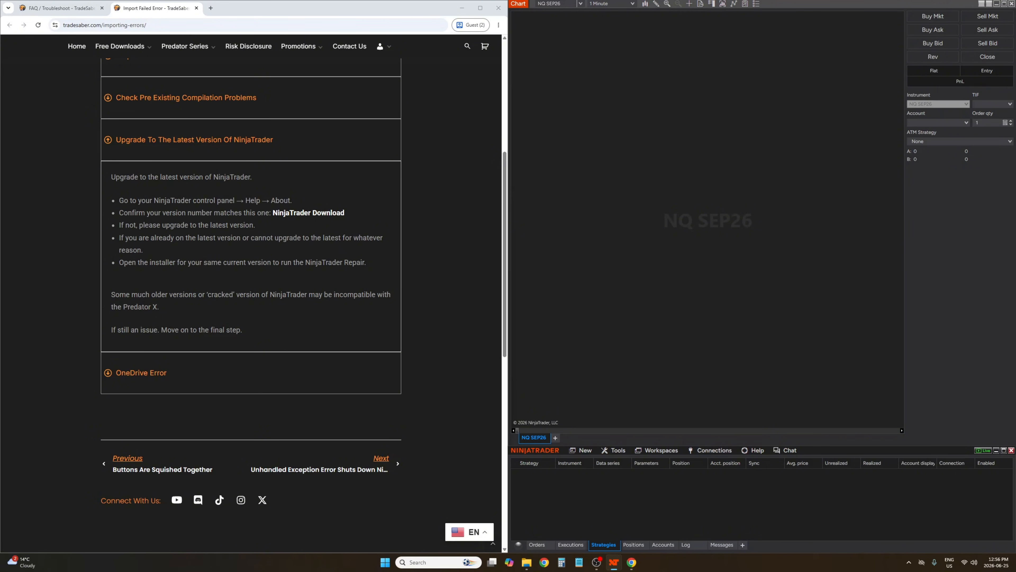
left_click_drag(658, 1, 657, 176)
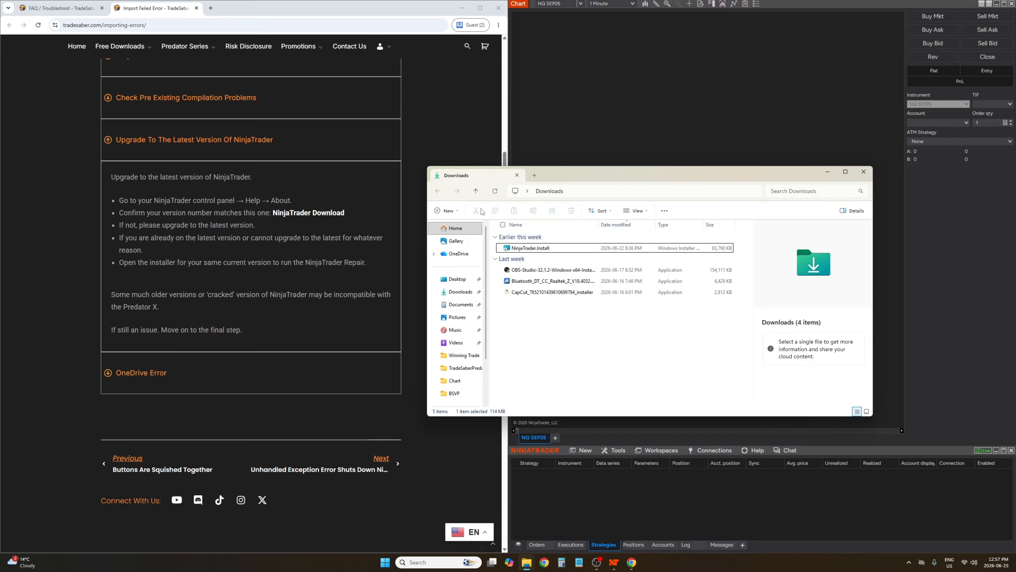
left_click(828, 171)
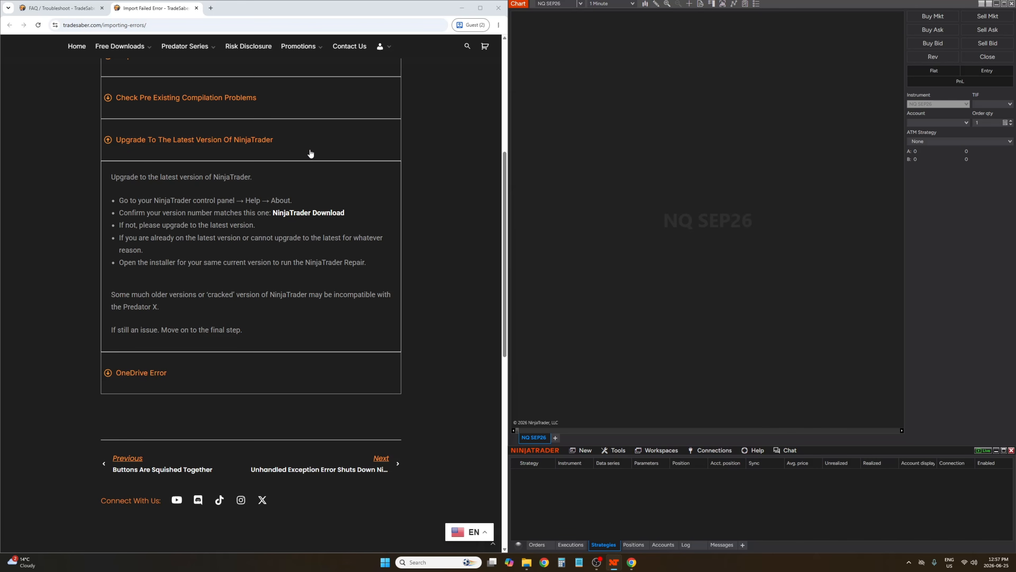
Collapse the upgrade section and expand the OneDrive Error section of the troubleshooting guide
left_click(611, 453)
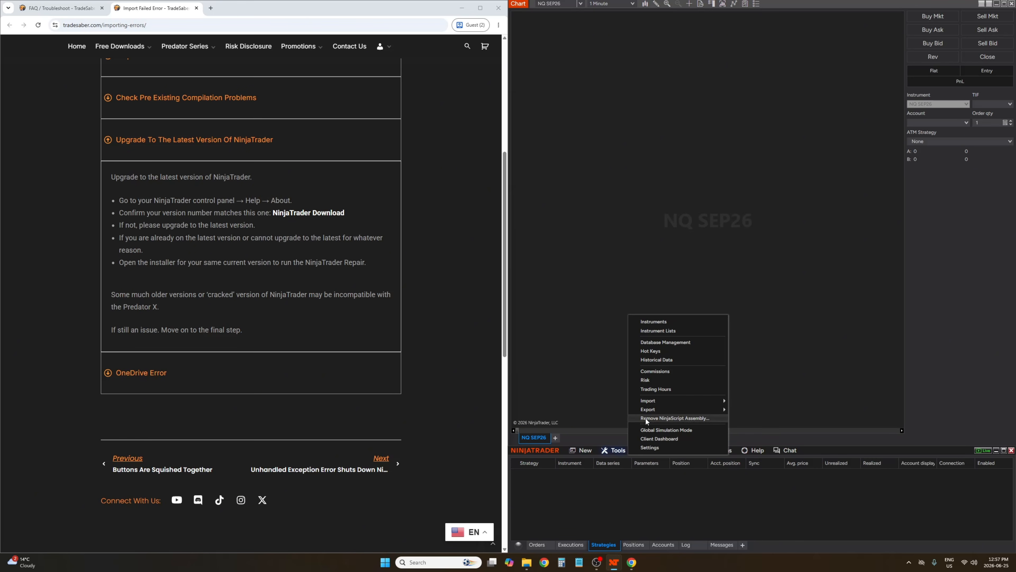
mouse_move(655, 401)
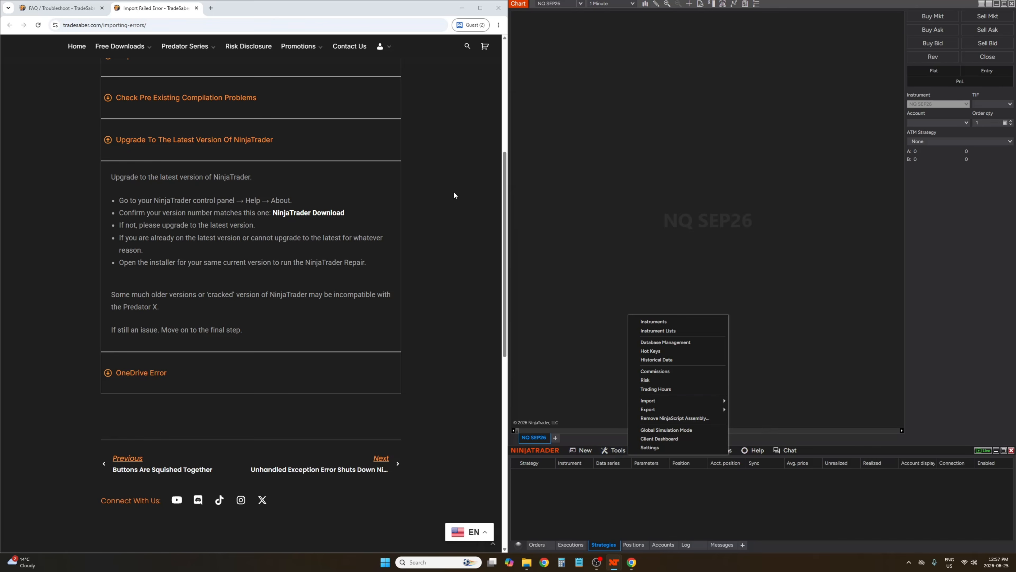
left_click(332, 139)
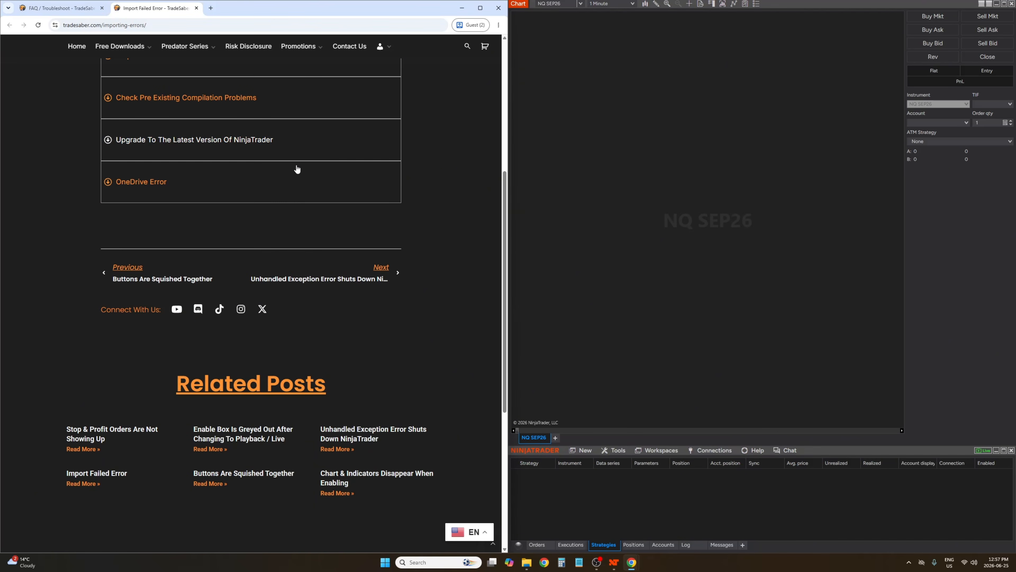
scroll(285, 173, "up", 2)
left_click(225, 274)
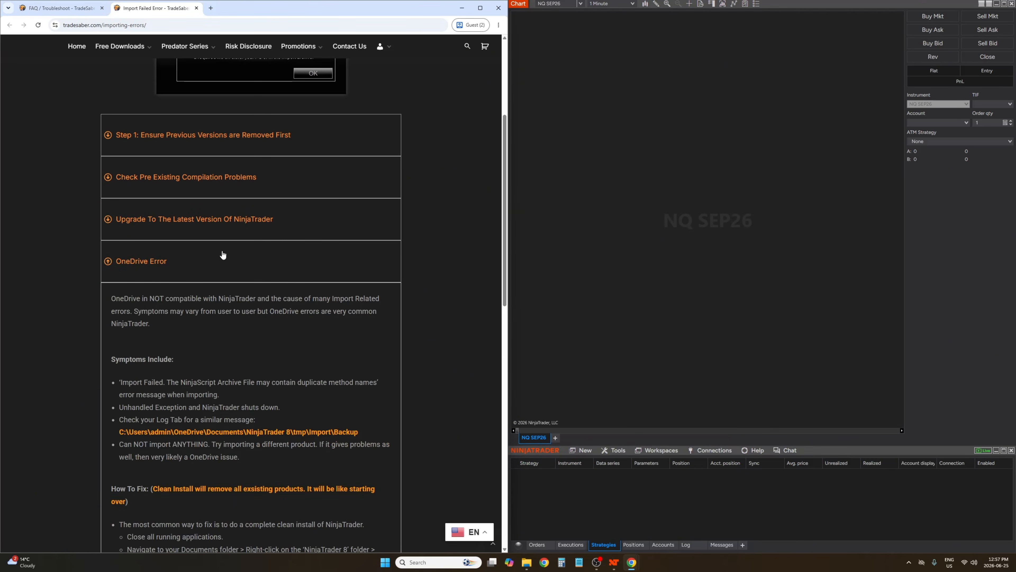
Check the OneDrive connection status from the system tray, then close its panel
scroll(223, 255, "down", 2)
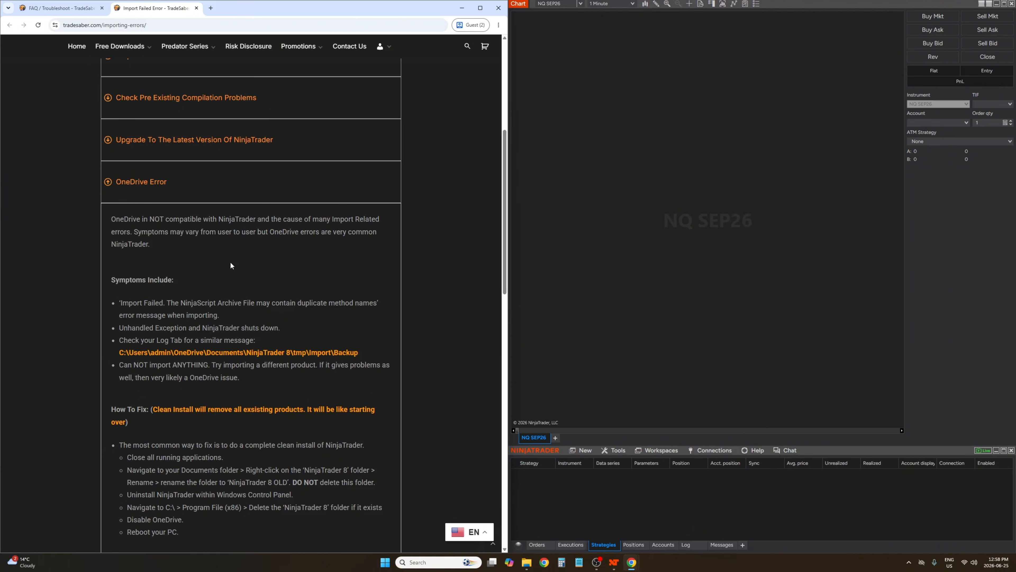
scroll(8, 245, "down", 2)
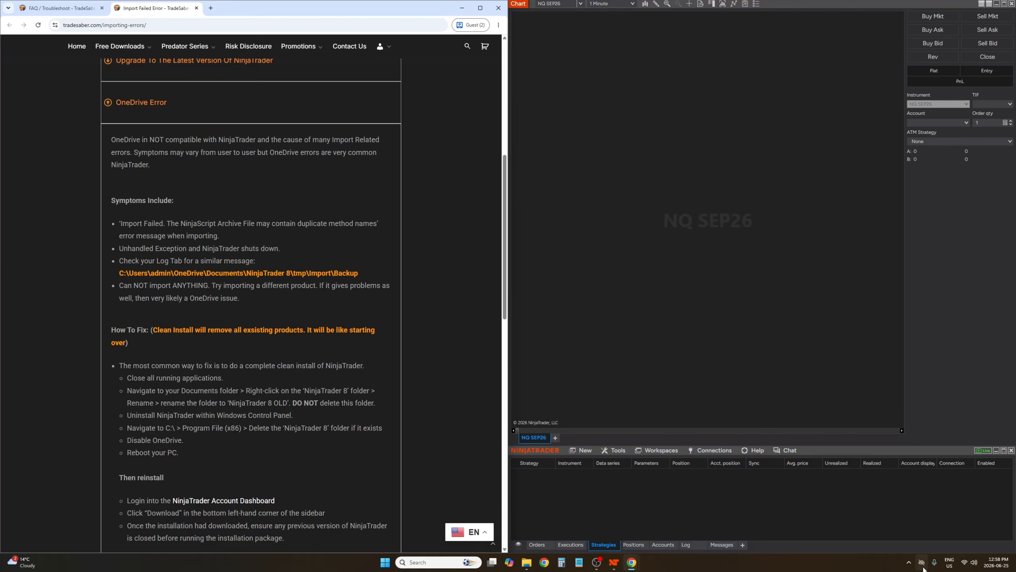
mouse_move(920, 563)
left_click(920, 563)
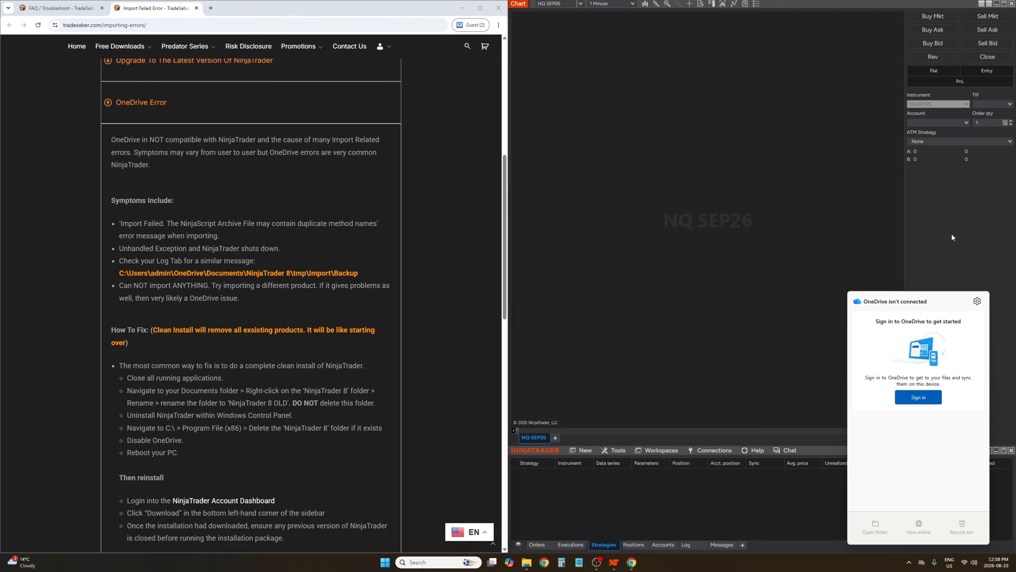
left_click(880, 262)
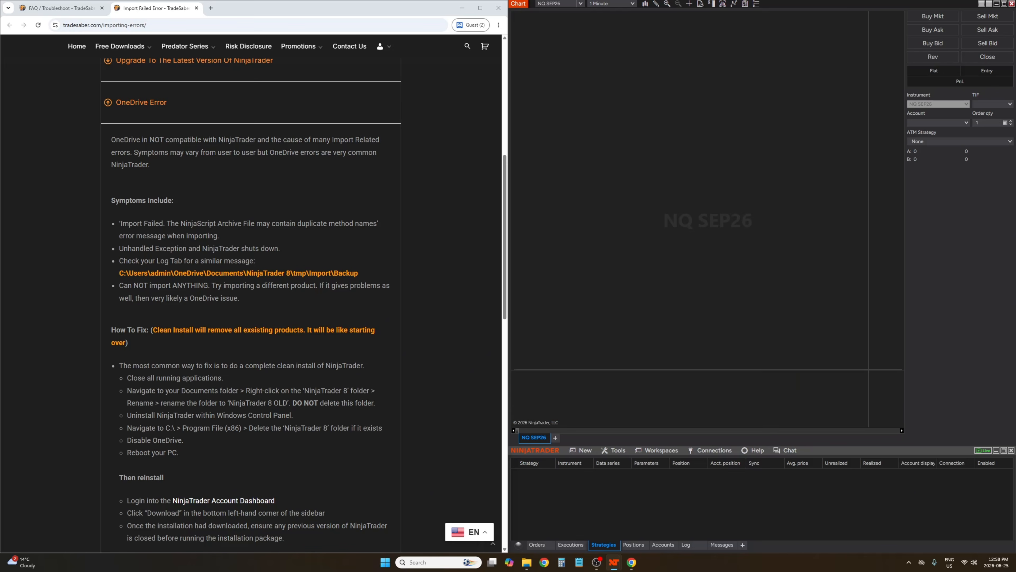
Highlight the listed OneDrive error symptoms in the troubleshooting guide one by one
left_click(231, 320)
left_click_drag(244, 306, 89, 194)
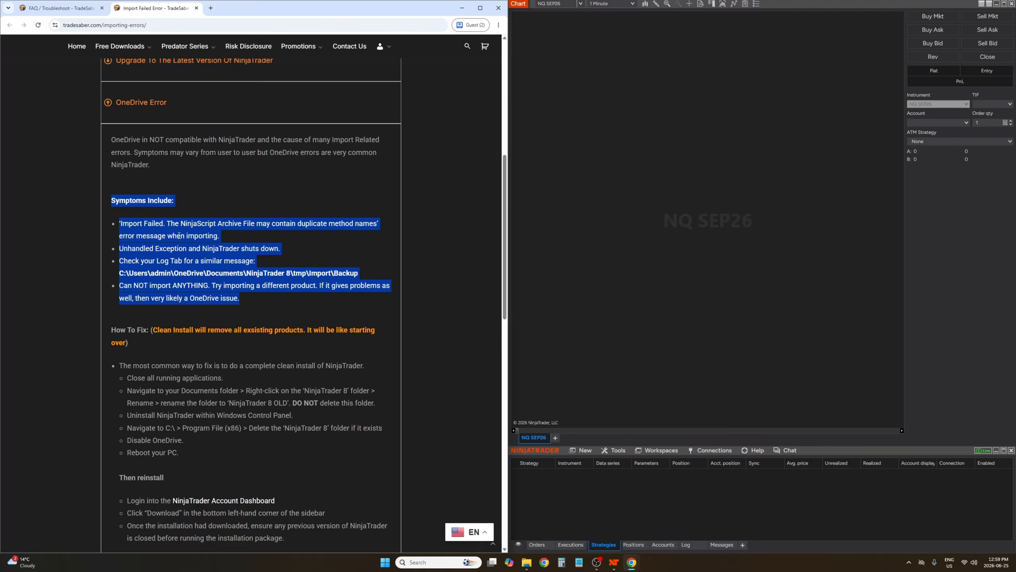
triple_click(217, 236)
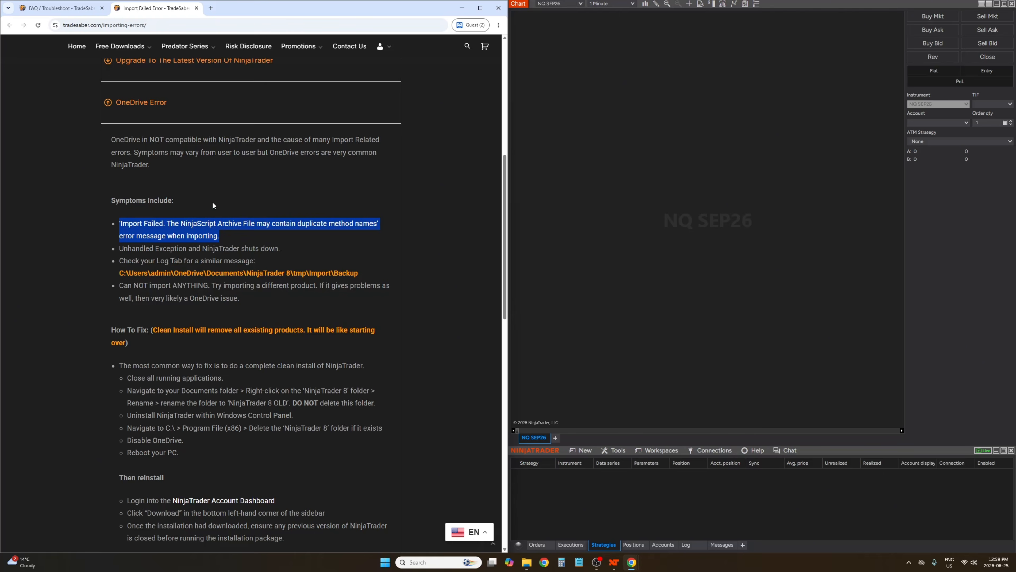
scroll(224, 212, "up", 3)
scroll(240, 223, "up", 2)
scroll(281, 170, "down", 3)
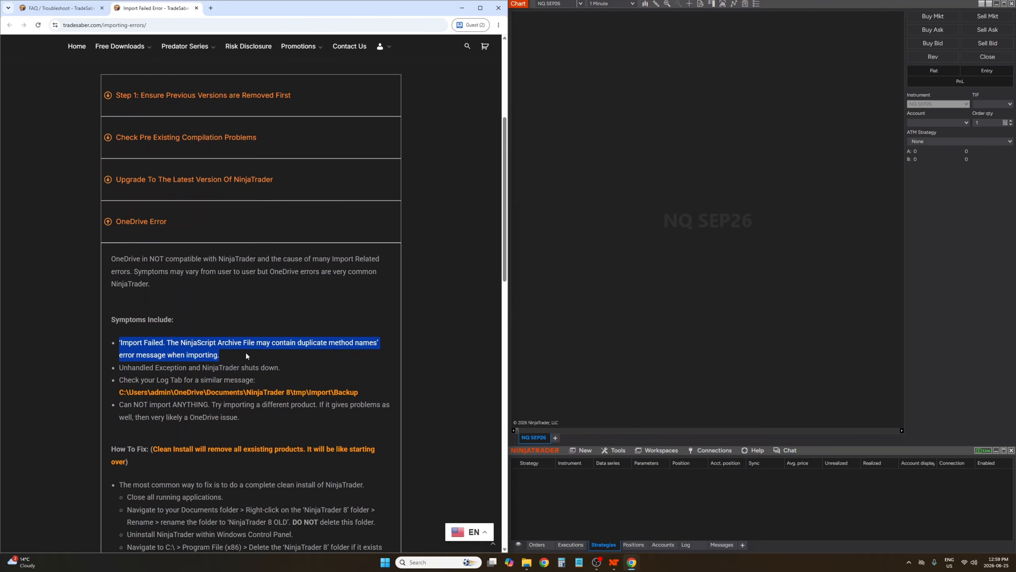
left_click_drag(284, 370, 167, 356)
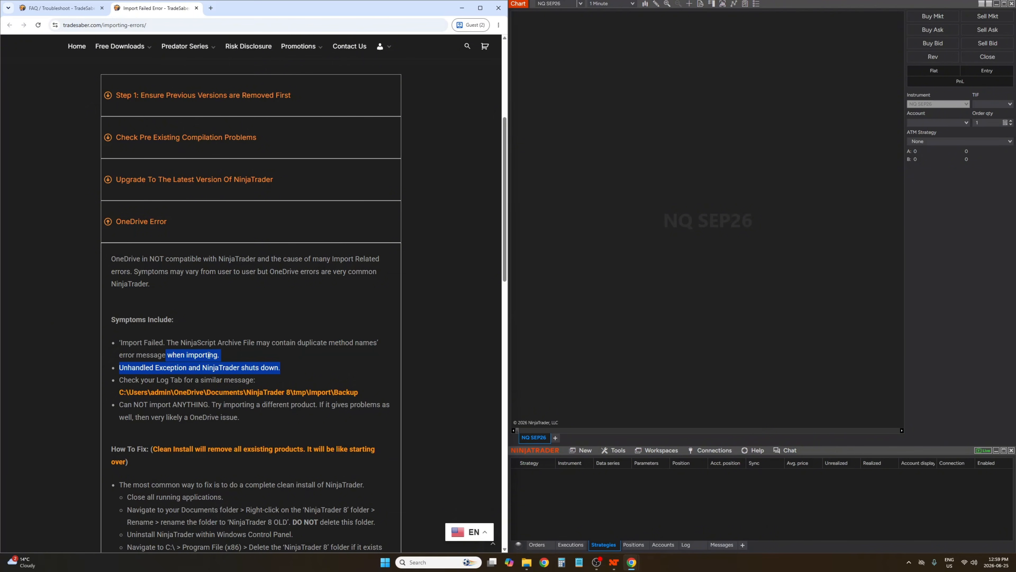
left_click(237, 357)
triple_click(237, 356)
left_click_drag(284, 369, 121, 367)
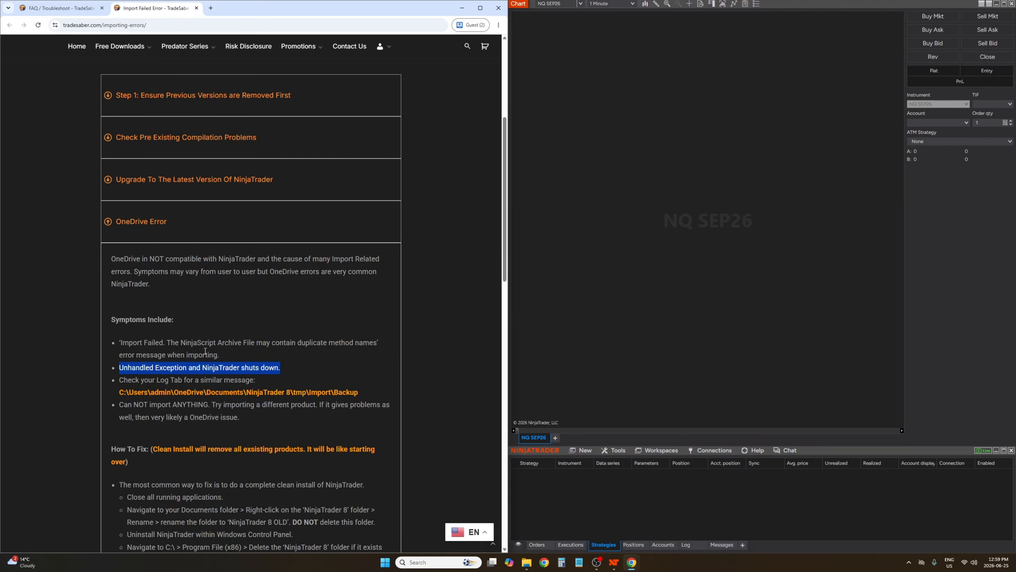
scroll(355, 345, "down", 2)
left_click_drag(359, 314, 112, 318)
Open the Log tab in the Control Center and highlight the OneDrive backup path message to look for
left_click(688, 544)
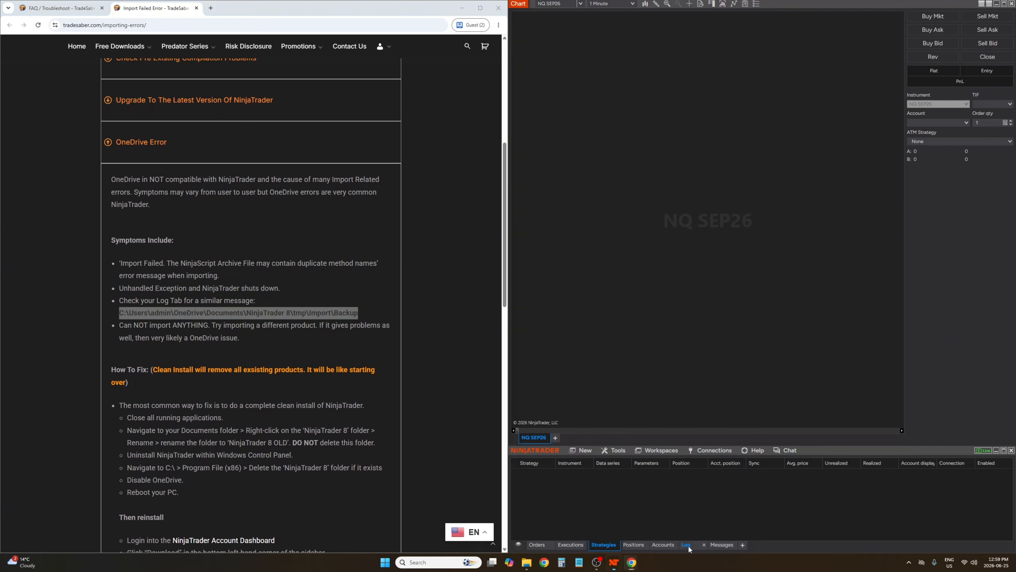
left_click_drag(119, 314, 360, 316)
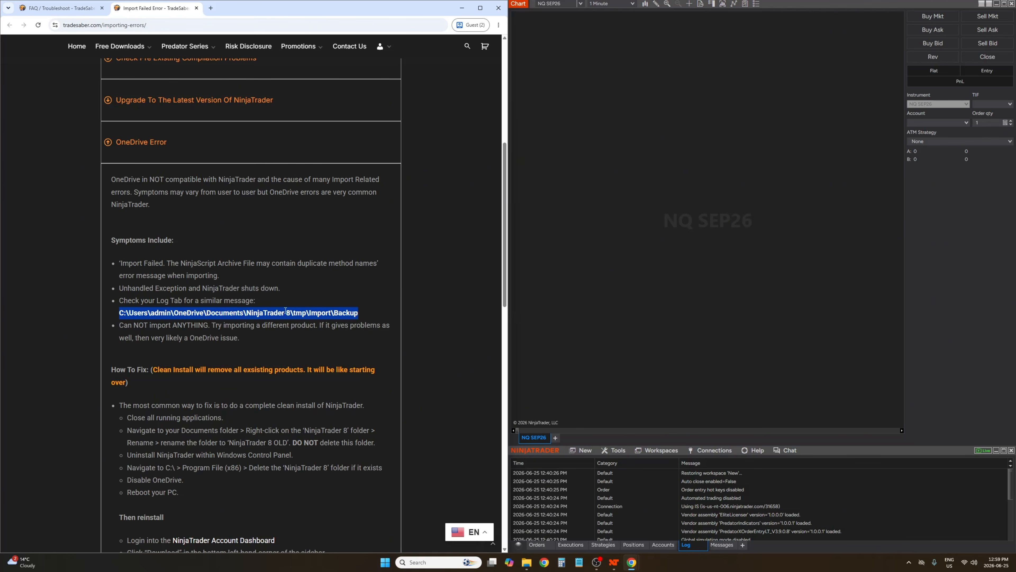
left_click(158, 324)
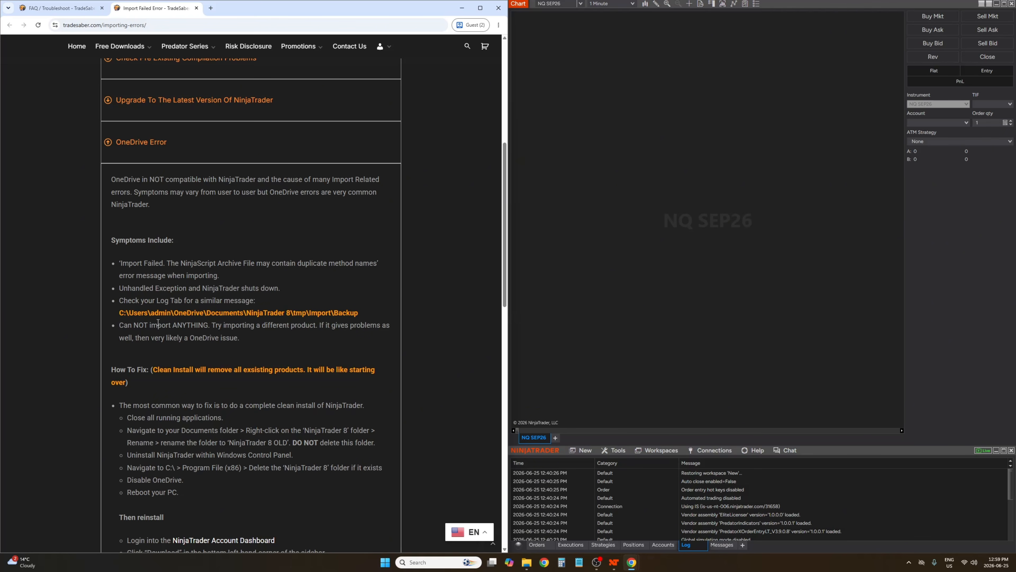
left_click_drag(175, 312, 204, 311)
left_click_drag(338, 313, 119, 318)
left_click(362, 323)
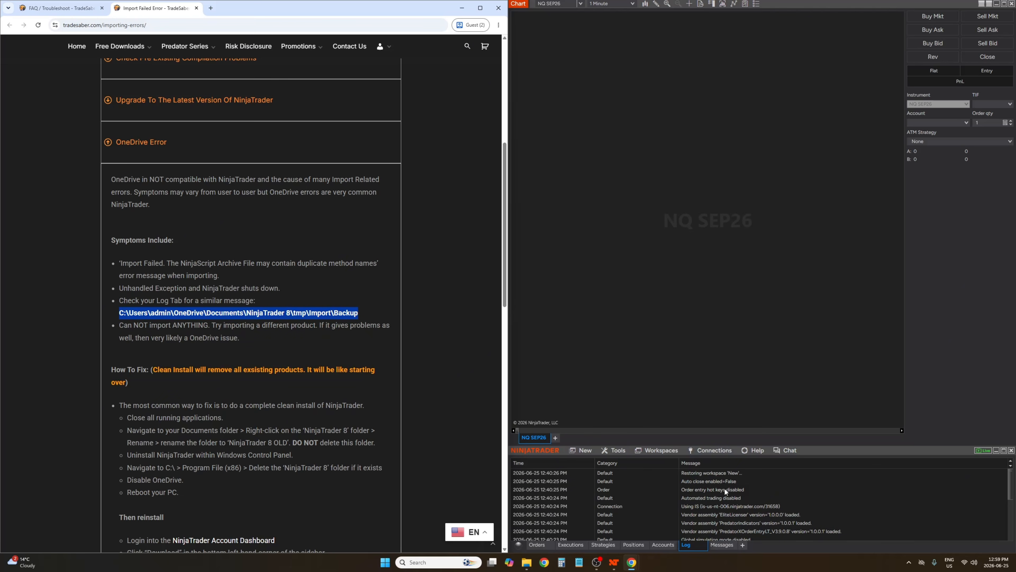
left_click(380, 317)
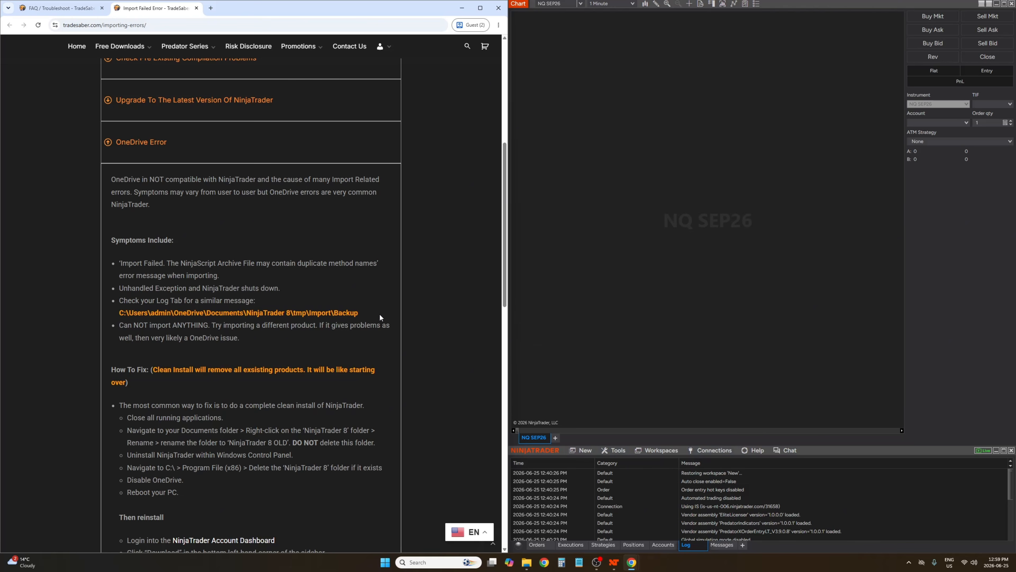
left_click_drag(240, 338, 111, 322)
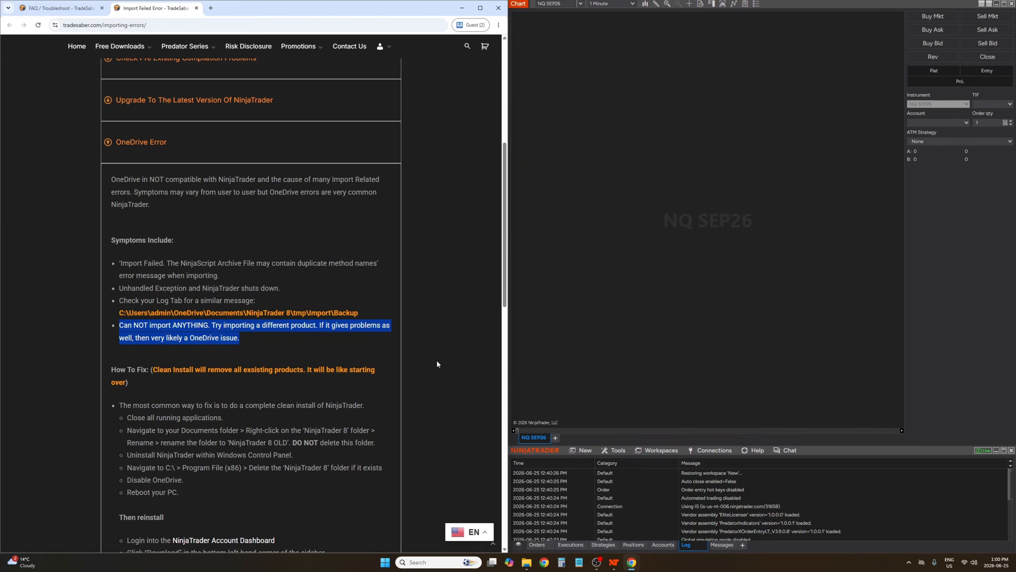
Highlight the clean-install fix steps listed under How To Fix in the OneDrive section
left_click(347, 367)
scroll(340, 340, "down", 1)
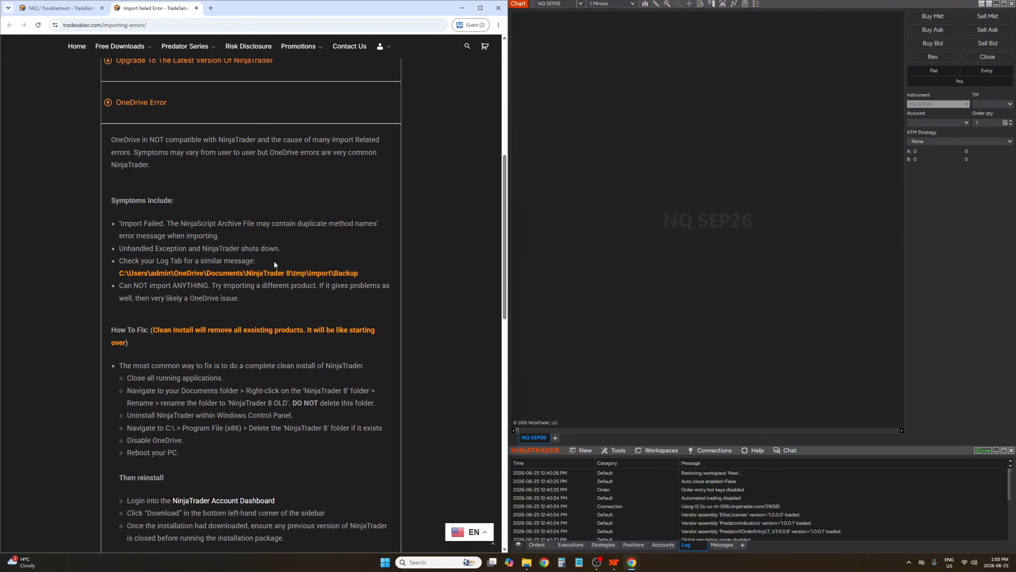
scroll(284, 336, "down", 1)
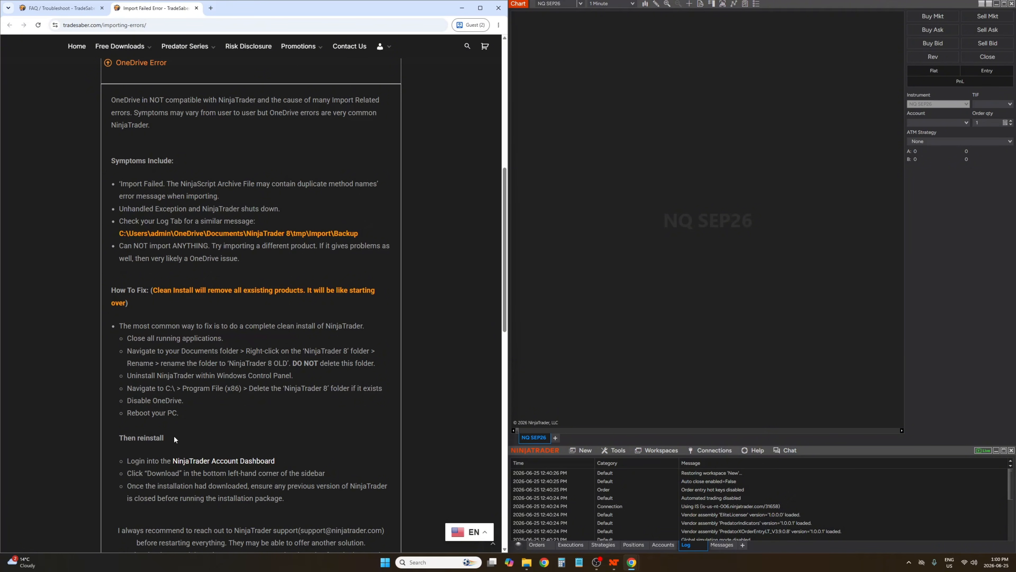
left_click_drag(194, 420, 126, 338)
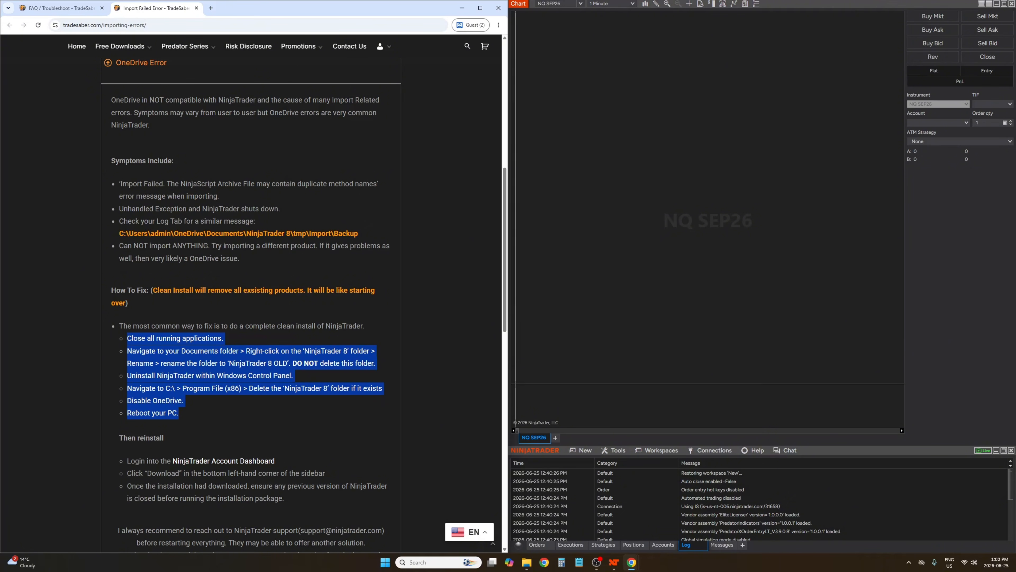
Close all NinjaTrader windows without saving the workspace, marking the guide's close-applications step
right_click(613, 563)
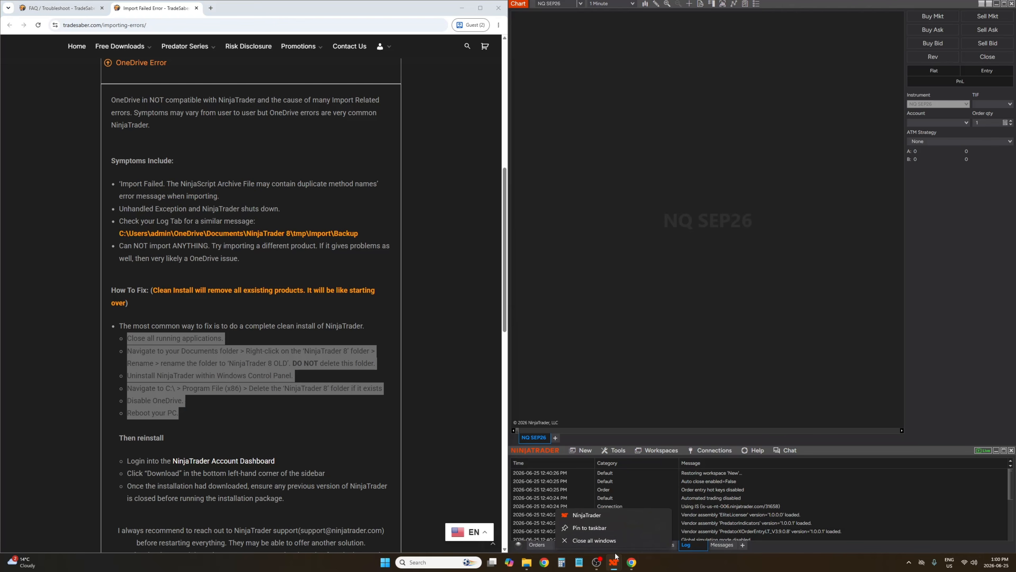
left_click(594, 540)
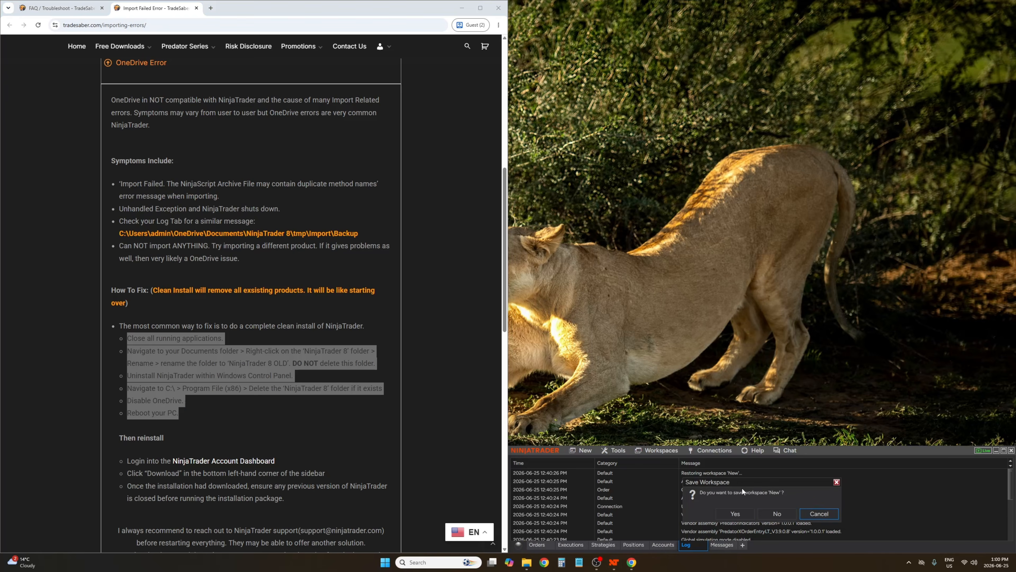
left_click(777, 513)
left_click_drag(132, 338, 253, 343)
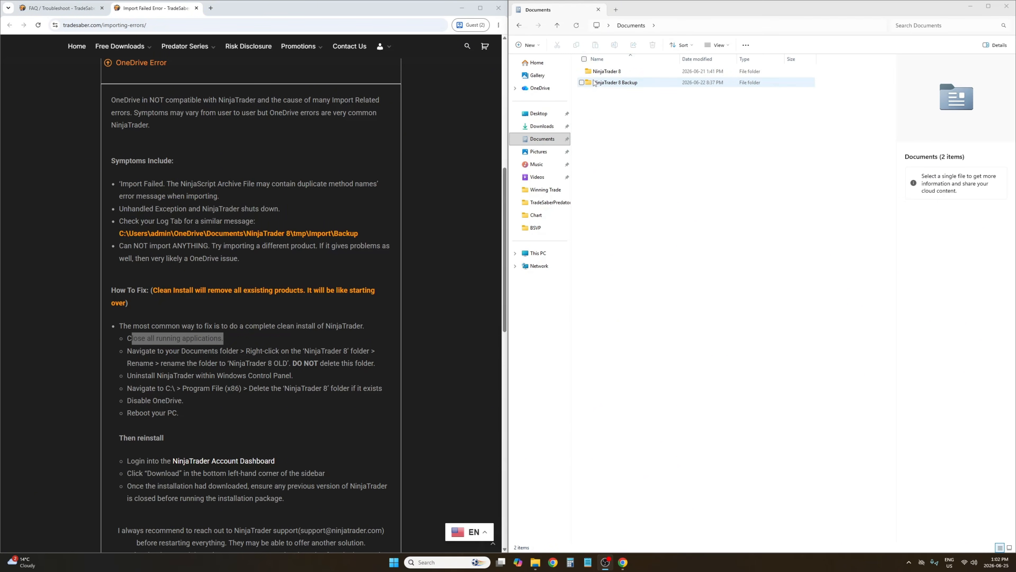
Rename the NinjaTrader 8 folder in Documents to "NinjaTrader 8 - Old"
left_click(614, 72)
right_click(614, 72)
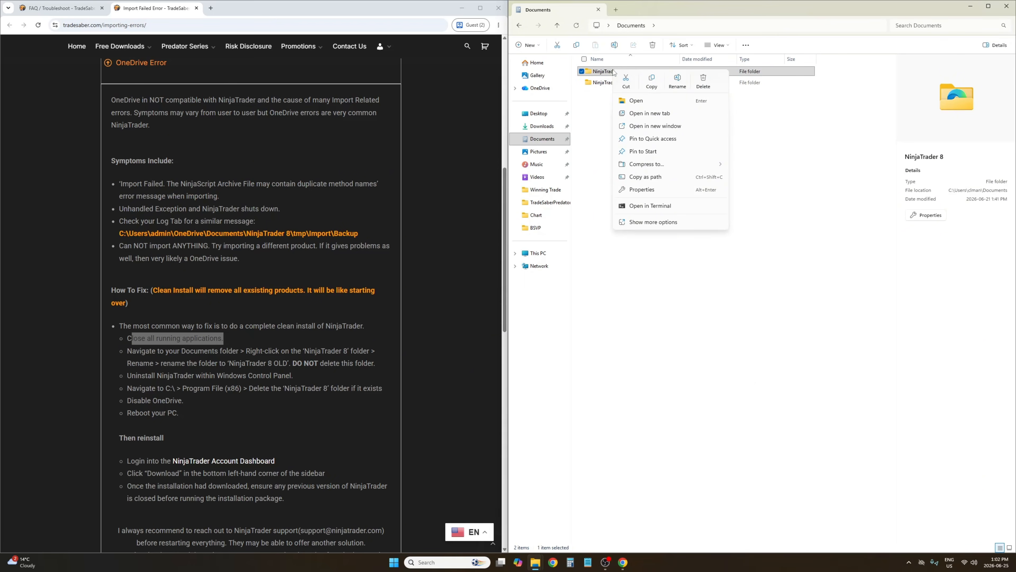
left_click(677, 85)
key("End")
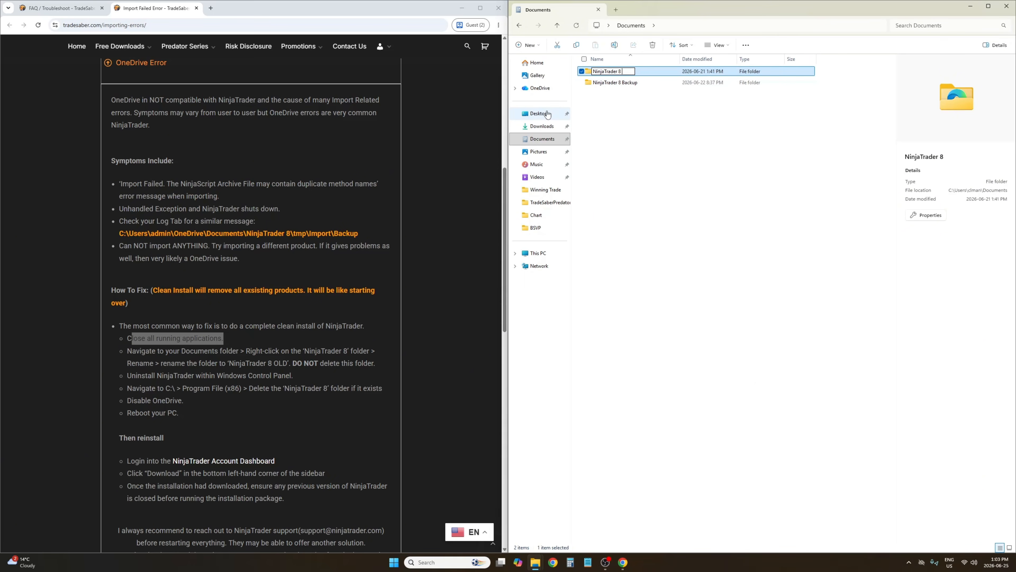
type("- OLd")
left_click(631, 121)
Uninstall NinjaTrader from Windows installed apps settings, then clear the app search
left_click(448, 568)
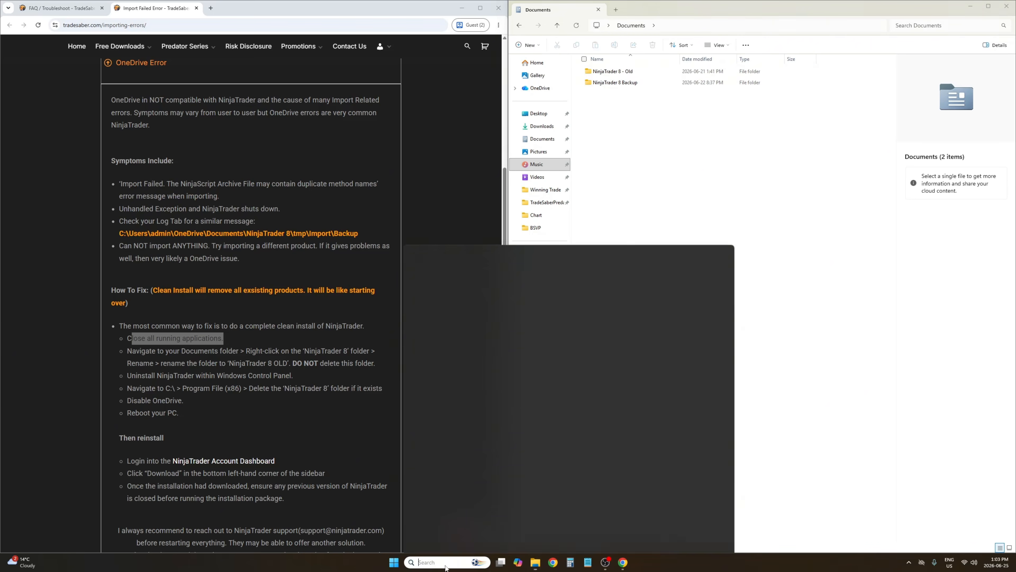
type("unin")
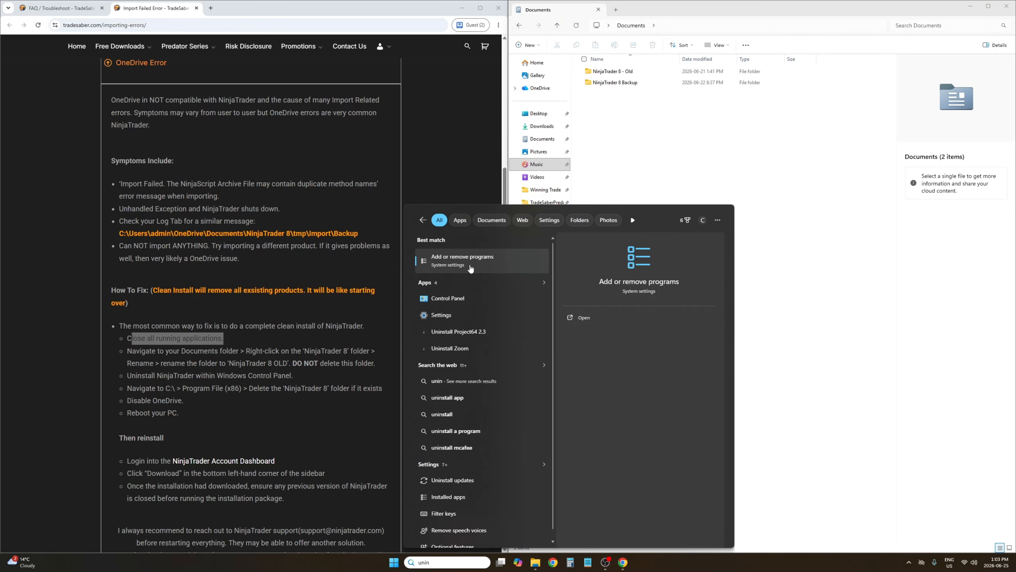
left_click(476, 263)
left_click(411, 50)
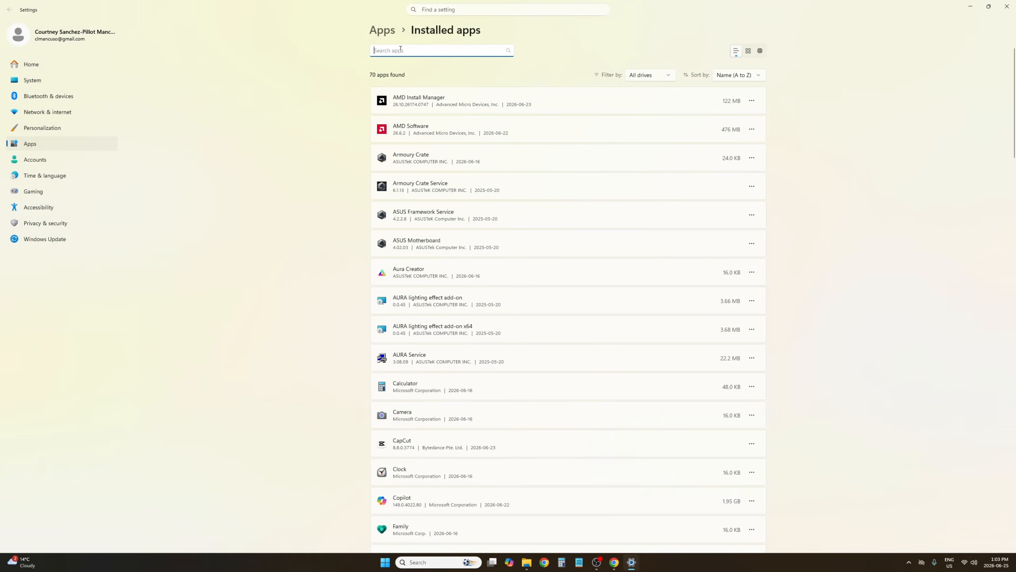
type("ninj")
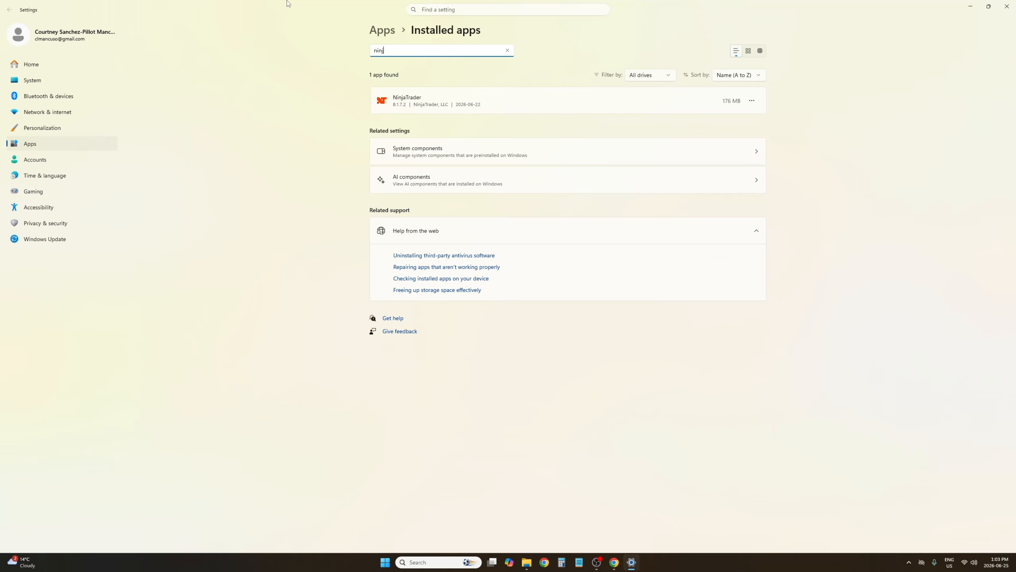
left_click(753, 102)
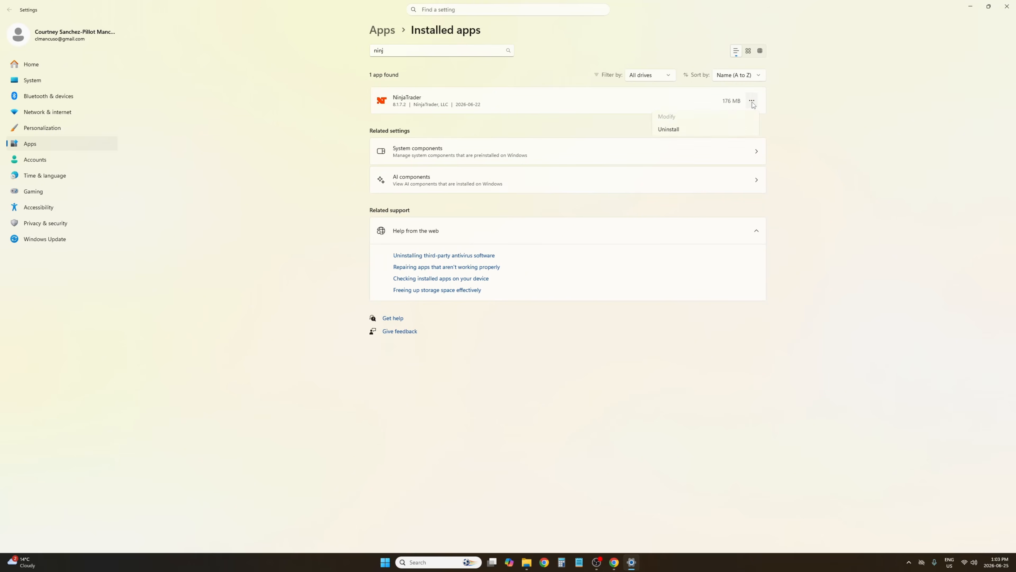
left_click(680, 130)
left_click(733, 145)
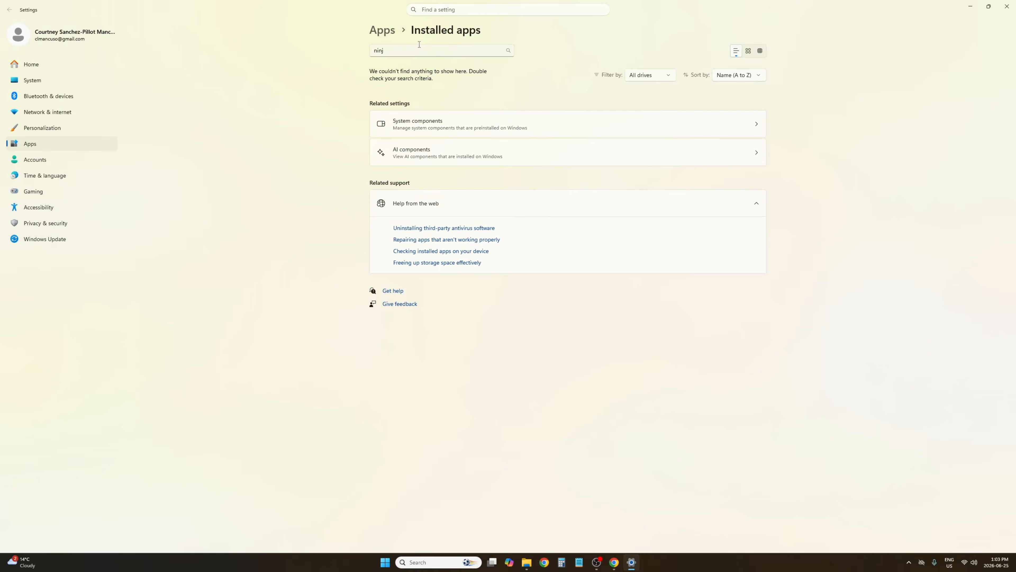
double_click(423, 47)
key("BackSpace")
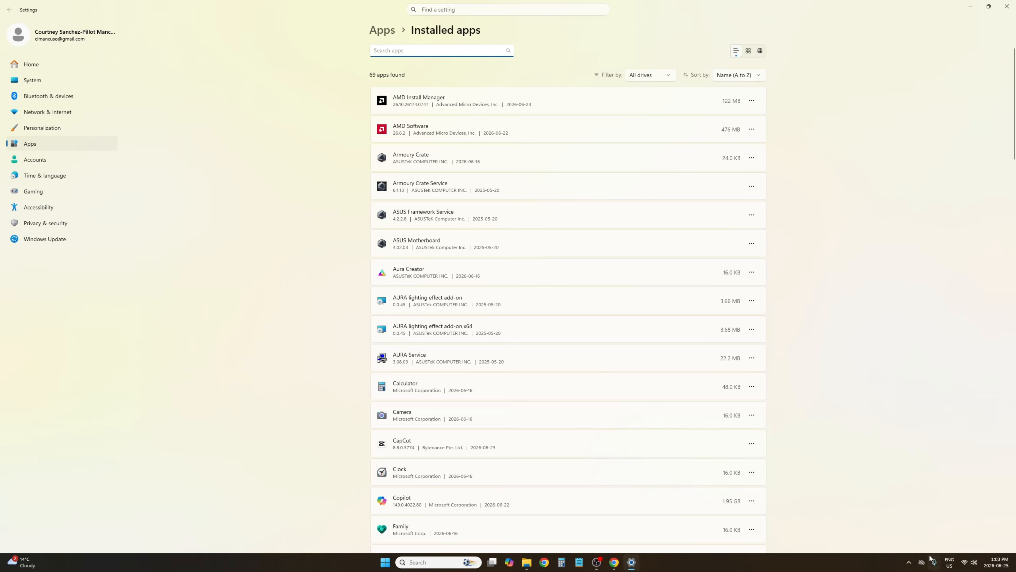
Quit OneDrive from its system tray menu
right_click(921, 562)
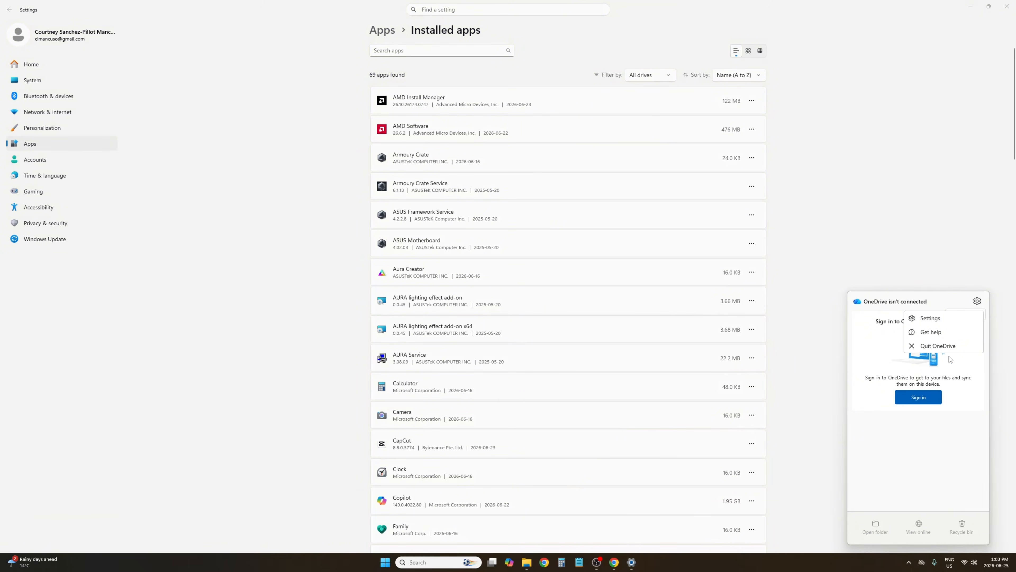
left_click(929, 347)
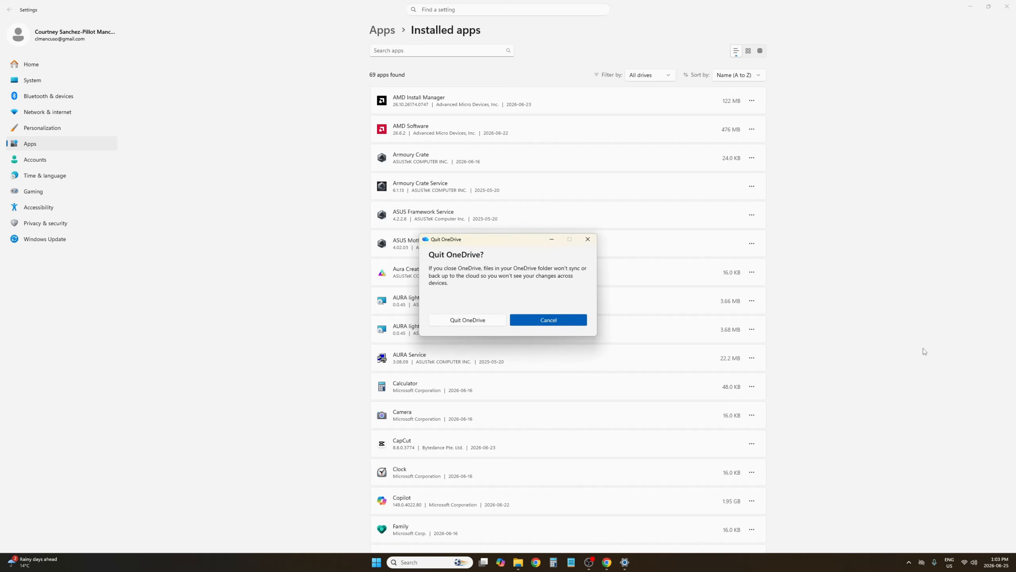
left_click(470, 318)
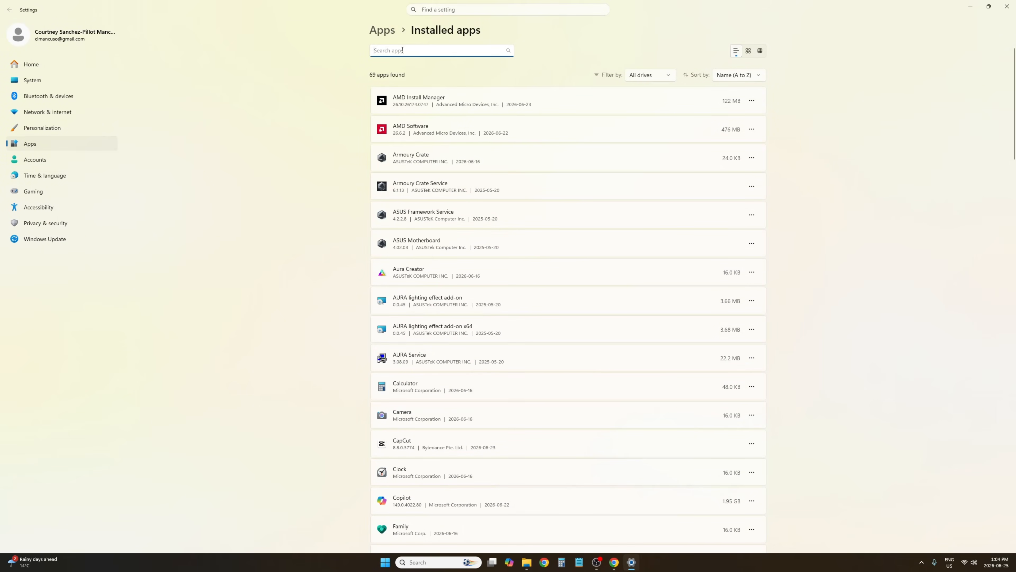
Uninstall Microsoft OneDrive from the installed apps list and close Settings
type("oned")
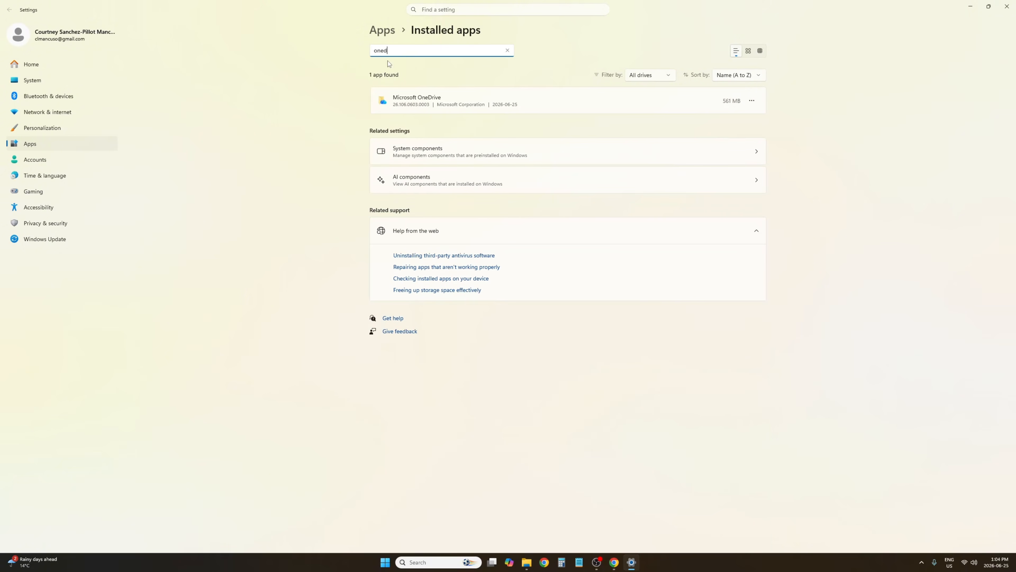
left_click(752, 101)
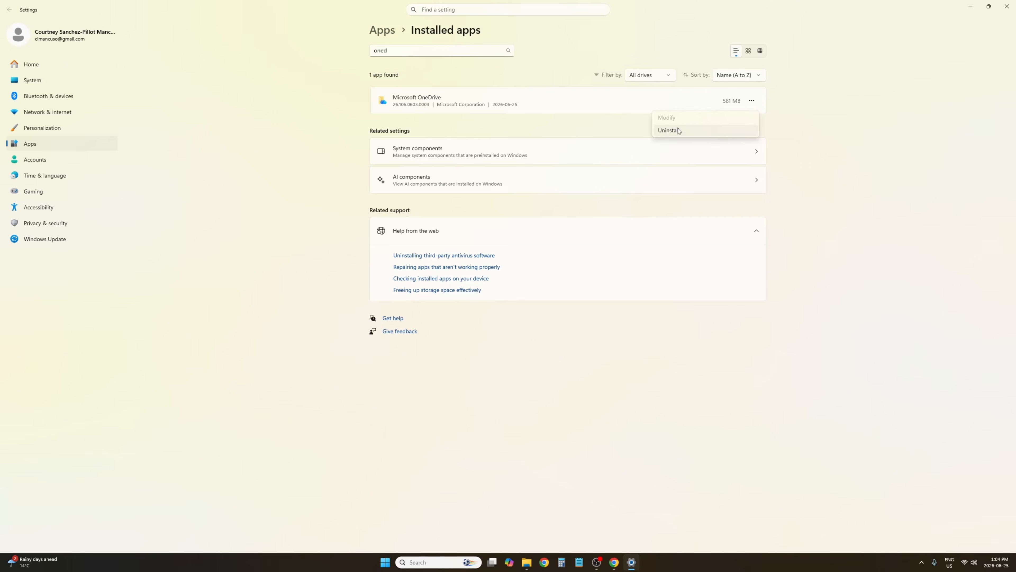
left_click(668, 132)
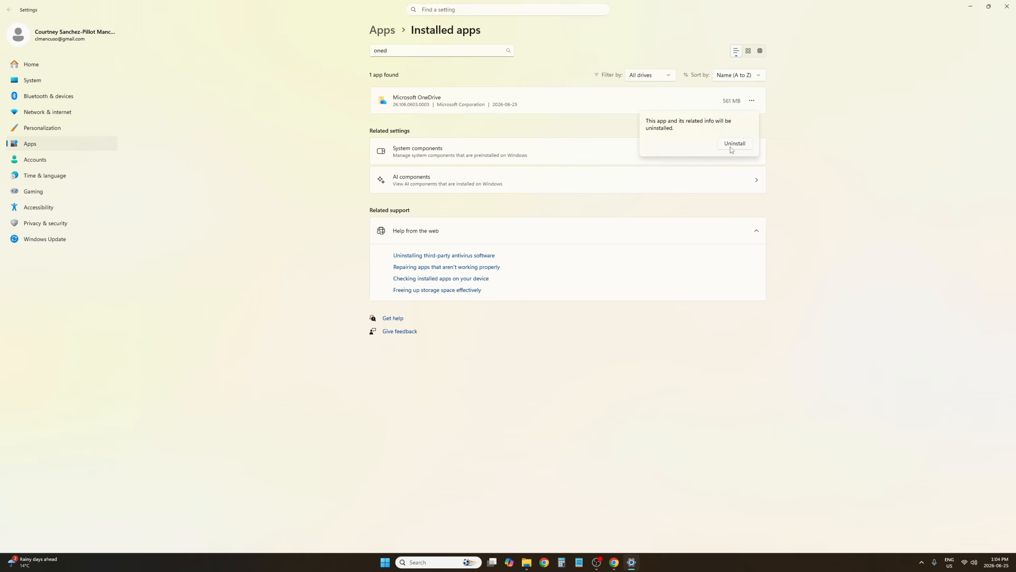
left_click(735, 145)
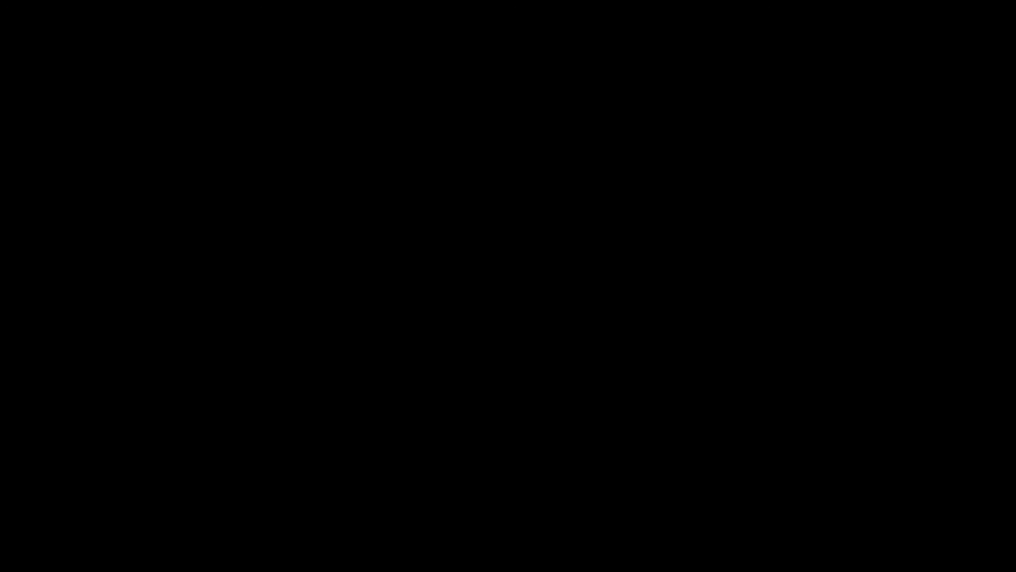
left_click(470, 342)
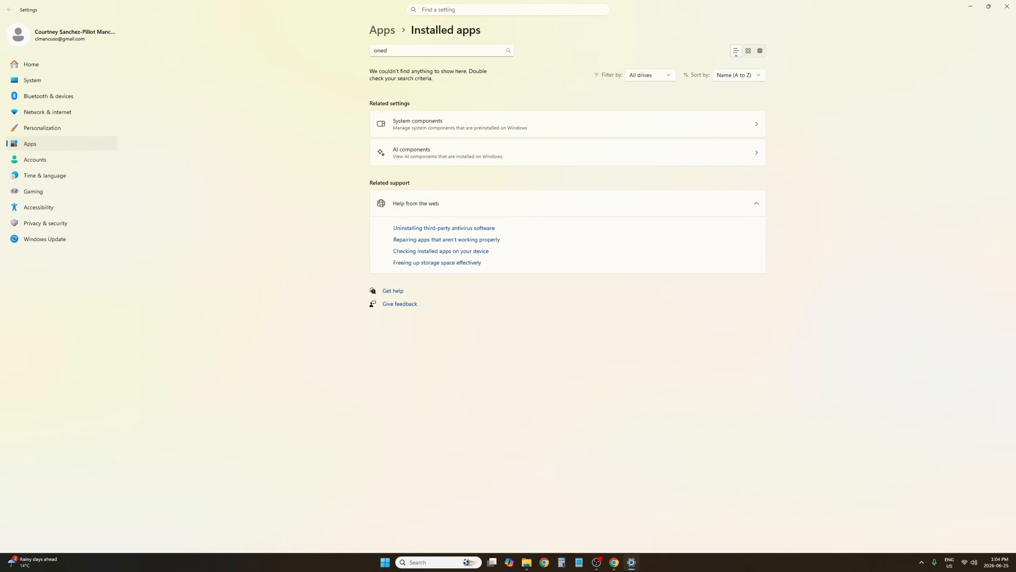
left_click(971, 6)
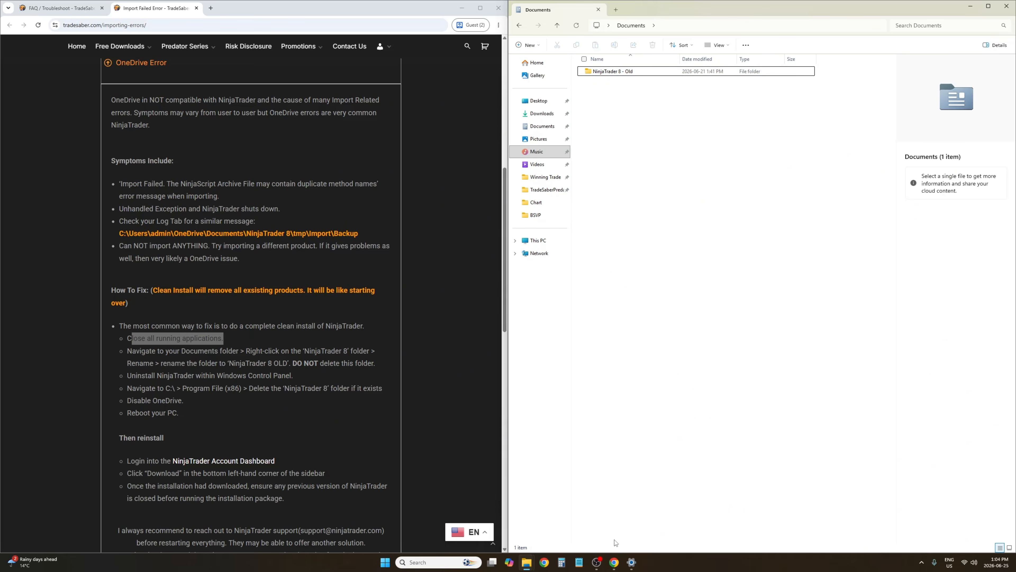
Run NinjaTrader.Install from Downloads, accept the terms, choose the NinjaTrader Dark skin, and install to the default folder
mouse_move(618, 563)
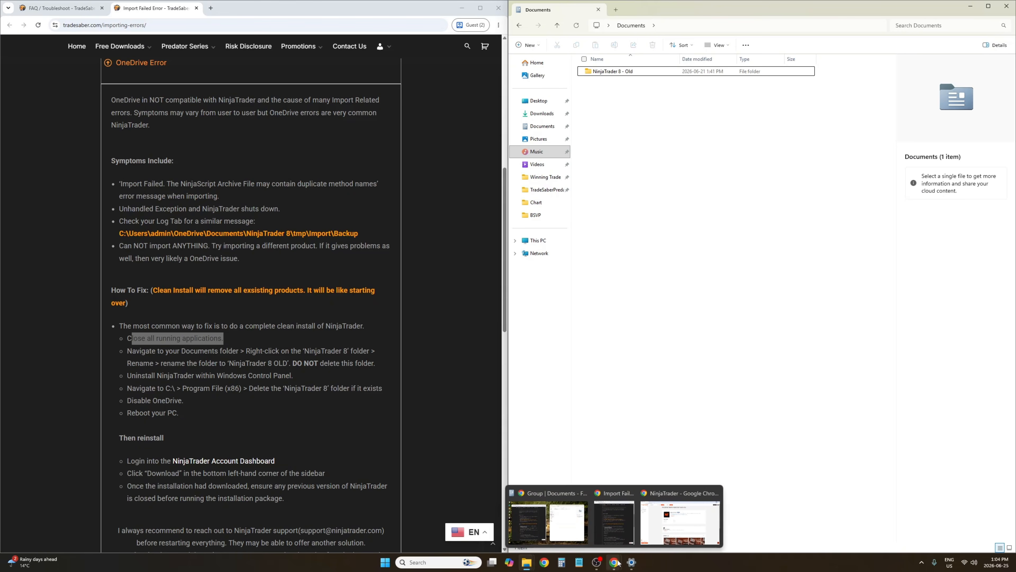
left_click(527, 563)
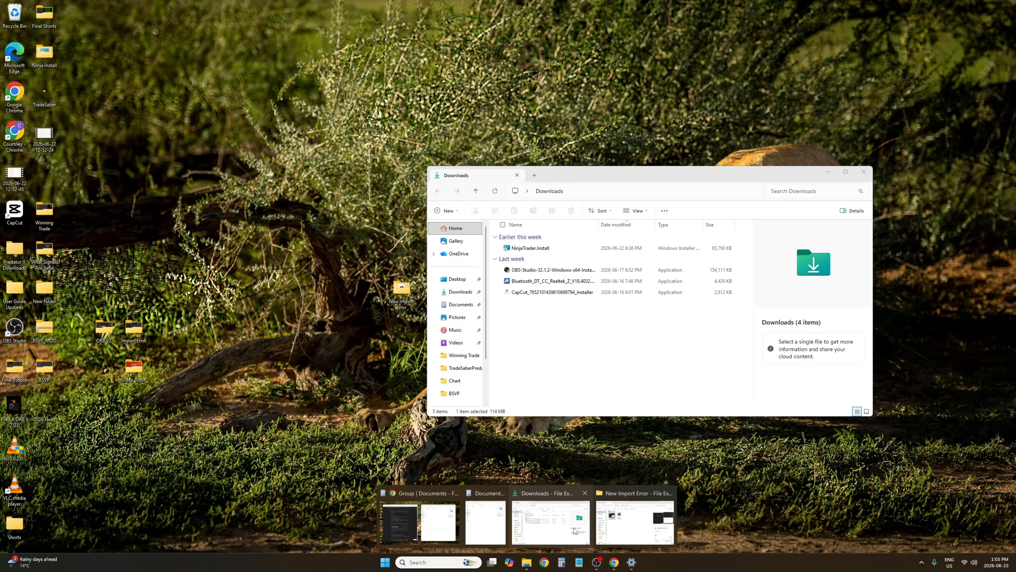
left_click(551, 521)
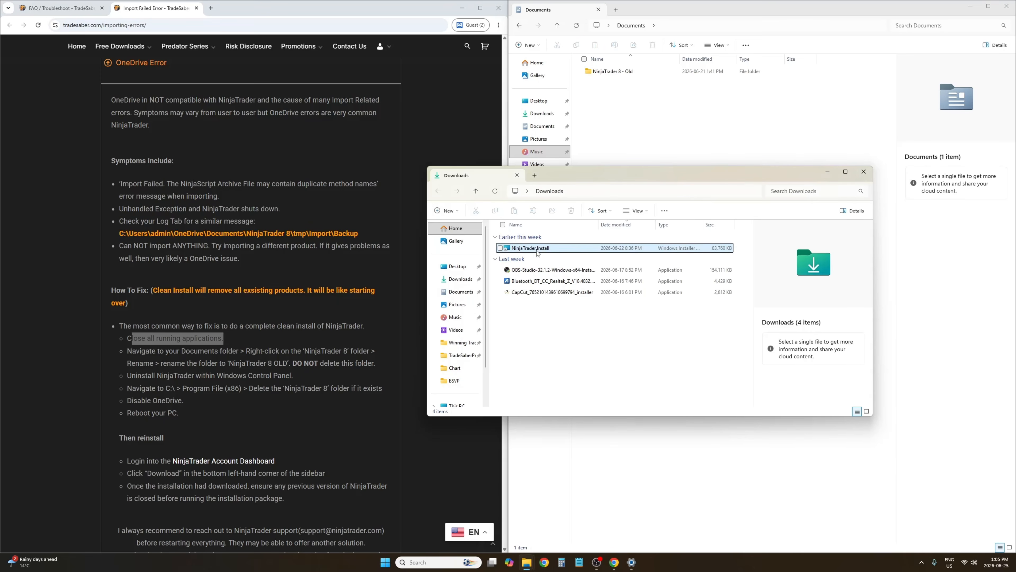
double_click(537, 248)
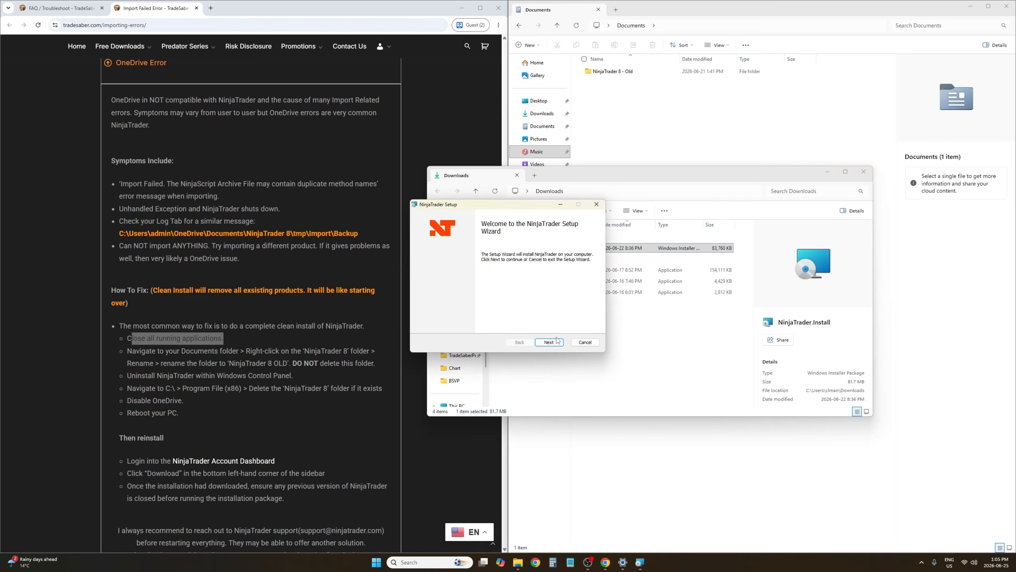
left_click(559, 341)
left_click(466, 324)
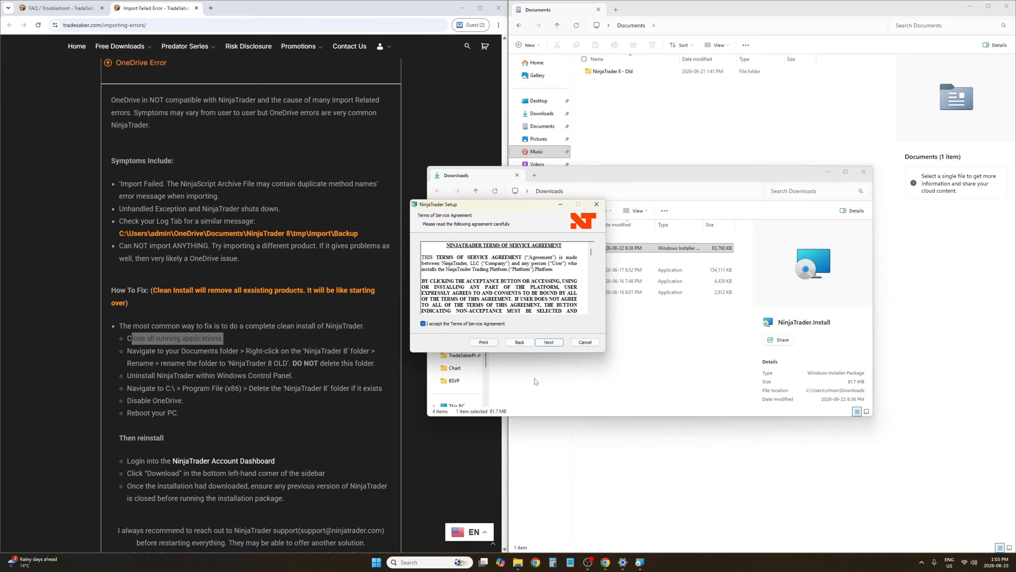
left_click(555, 343)
left_click(536, 283)
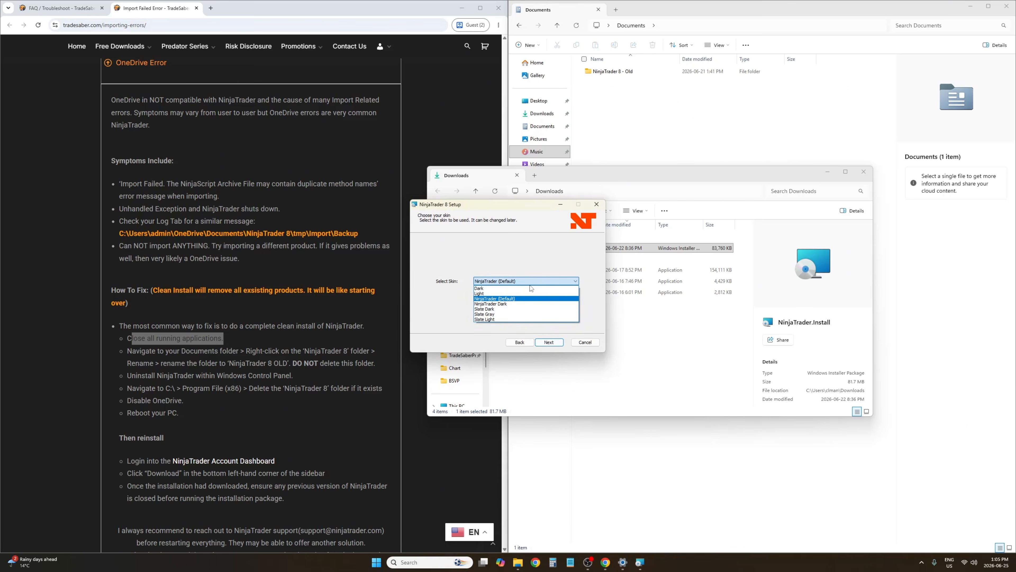
left_click(505, 304)
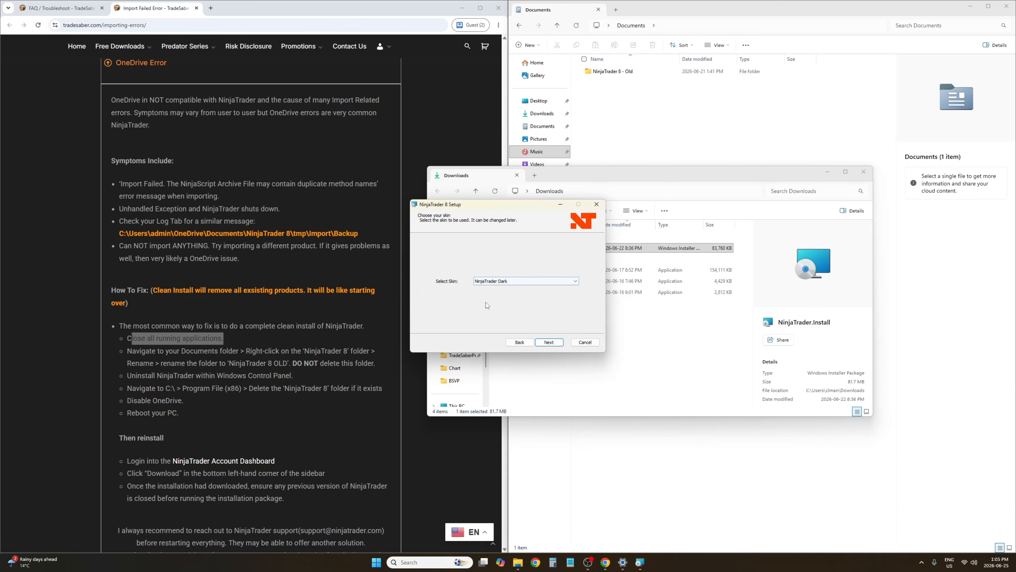
left_click(556, 345)
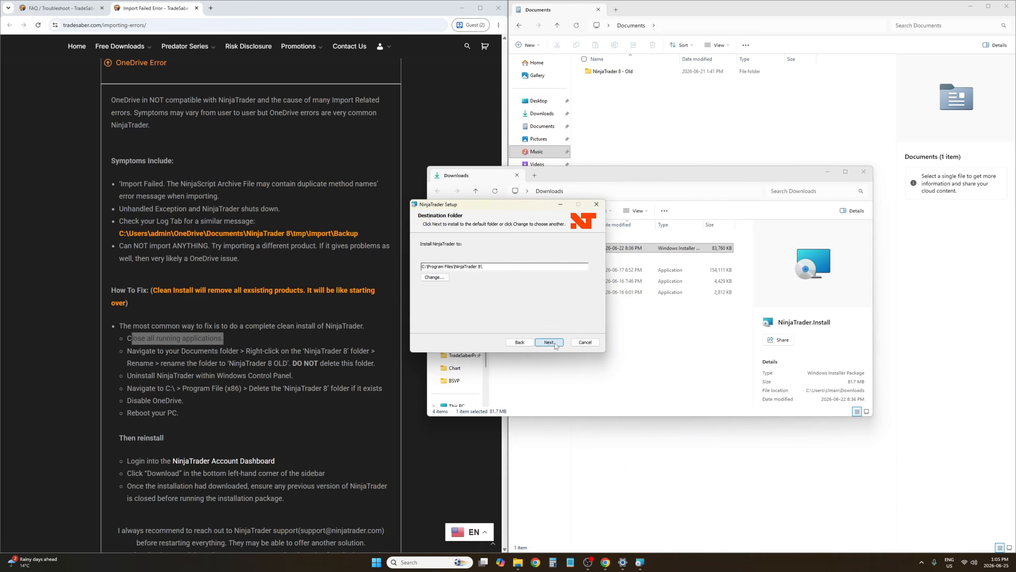
left_click(549, 342)
left_click(555, 343)
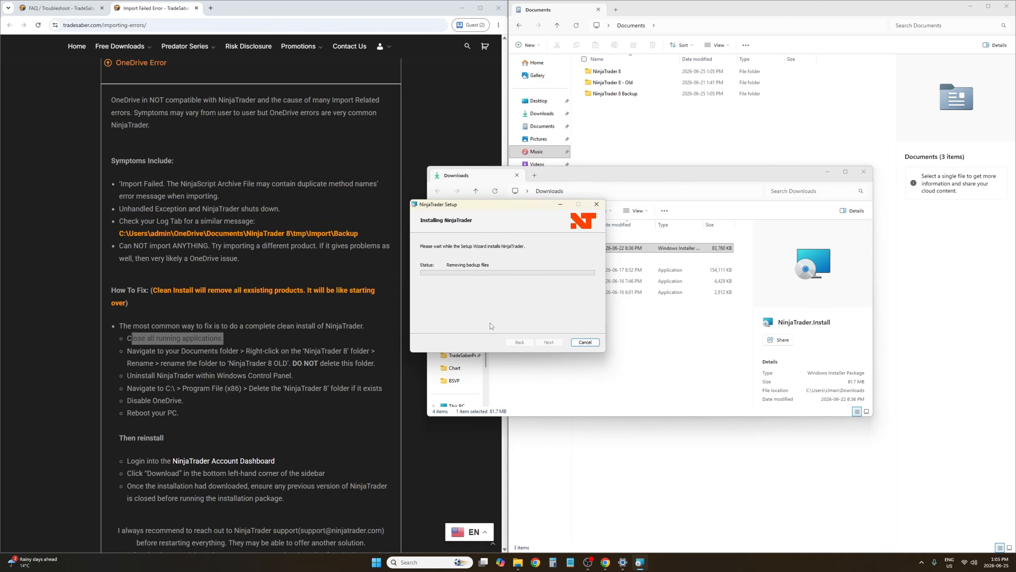
Launch the reinstalled NinjaTrader, log in, and skip the connection options prompt
left_click(827, 172)
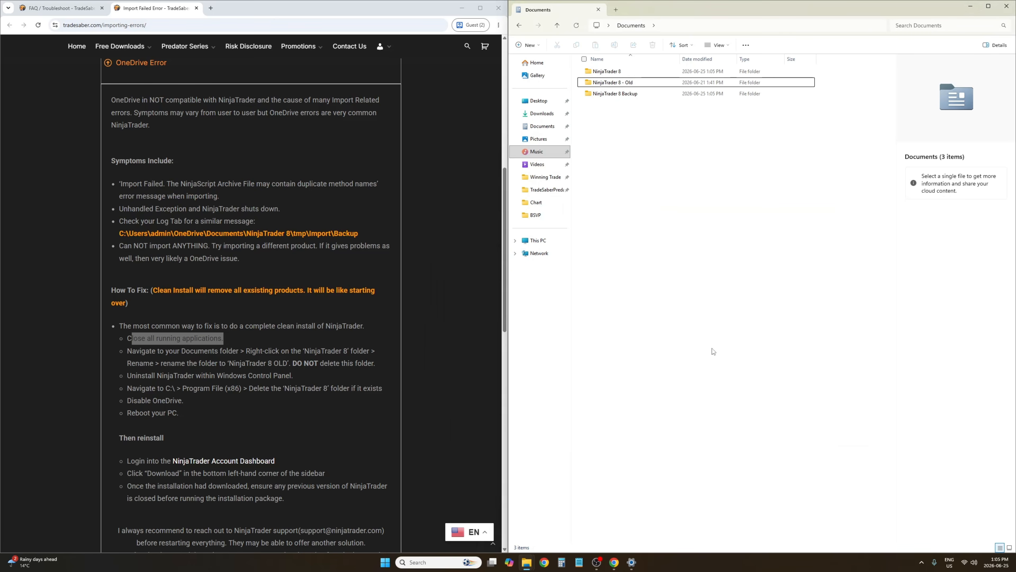
left_click(412, 562)
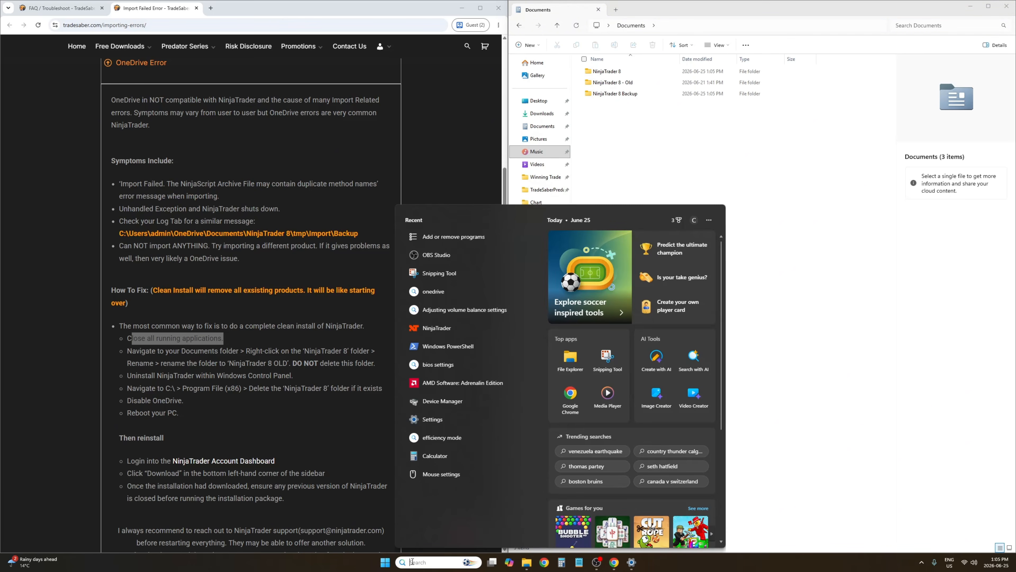
type("ninja")
left_click(441, 261)
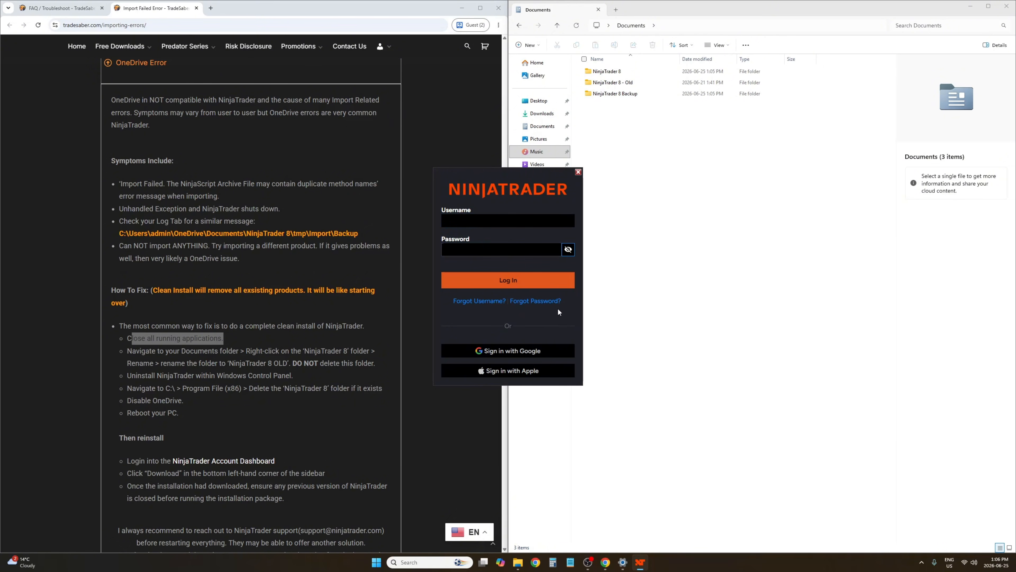
left_click(511, 281)
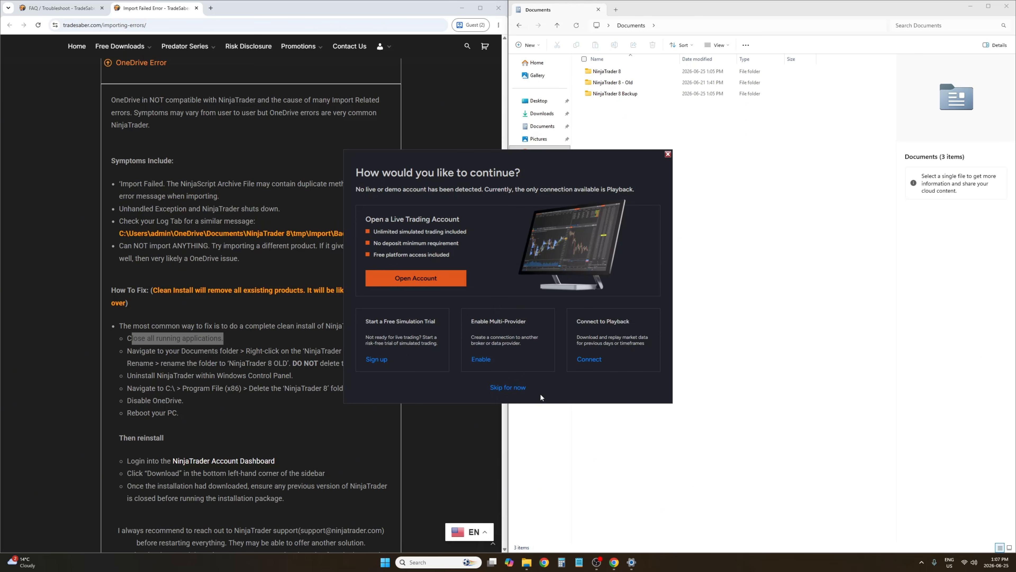
left_click(512, 387)
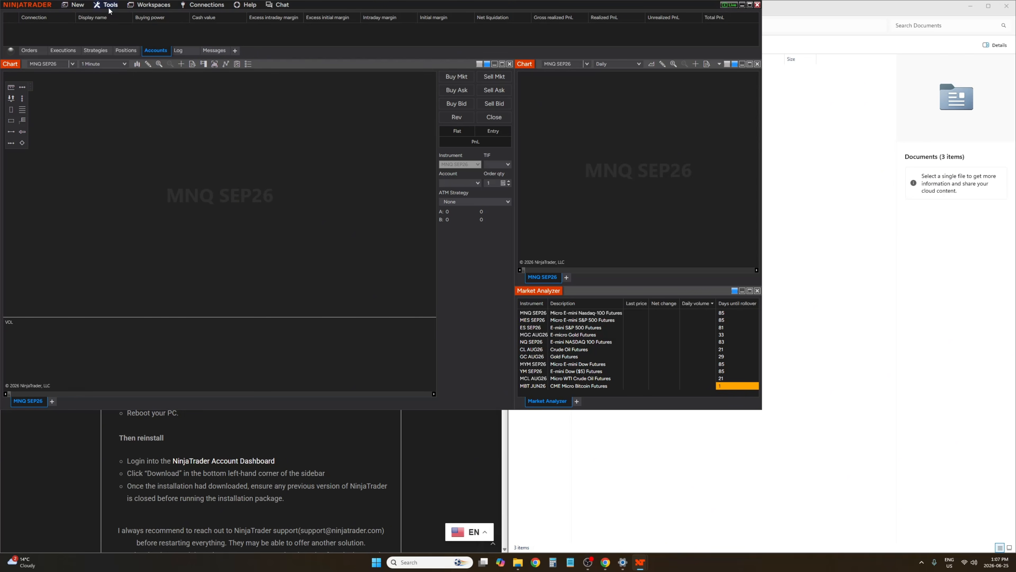
Import the PredatorXOrderEntryLT_V3.0.1.0 NinjaScript add-on from Predator X Downloads, suppressing the third-party warning
left_click_drag(36, 9, 206, 303)
left_click(289, 300)
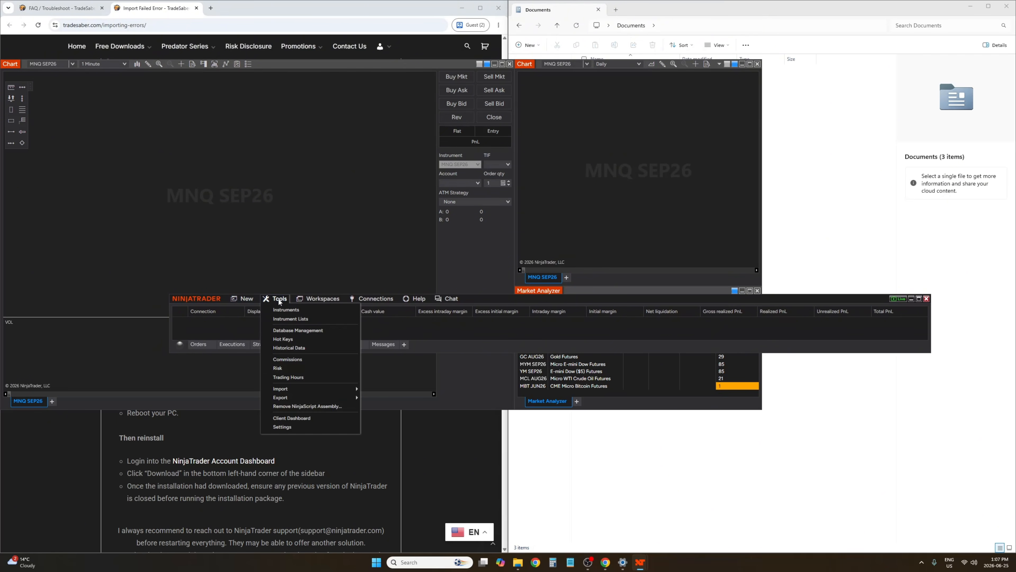
mouse_move(341, 389)
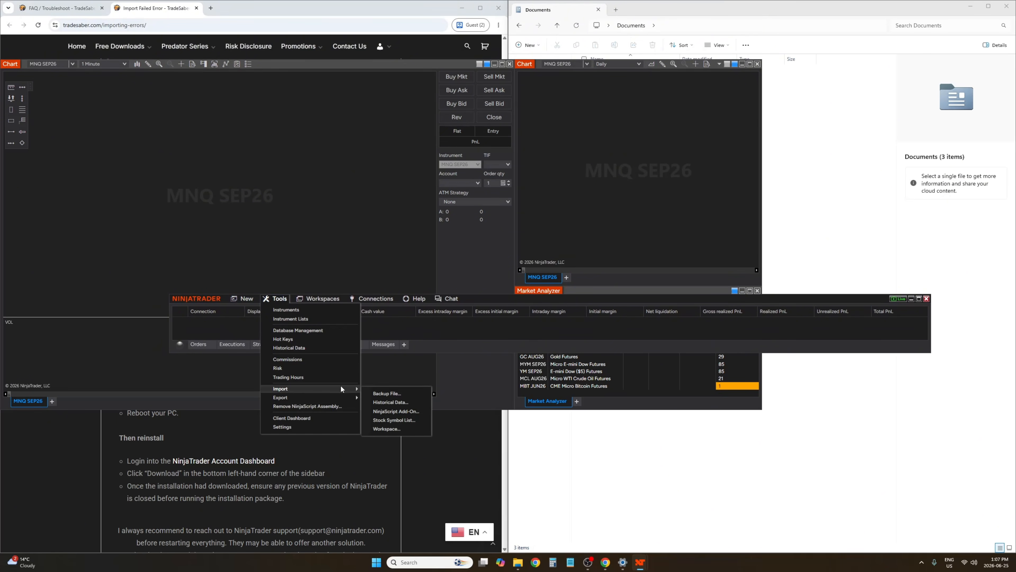
left_click(408, 412)
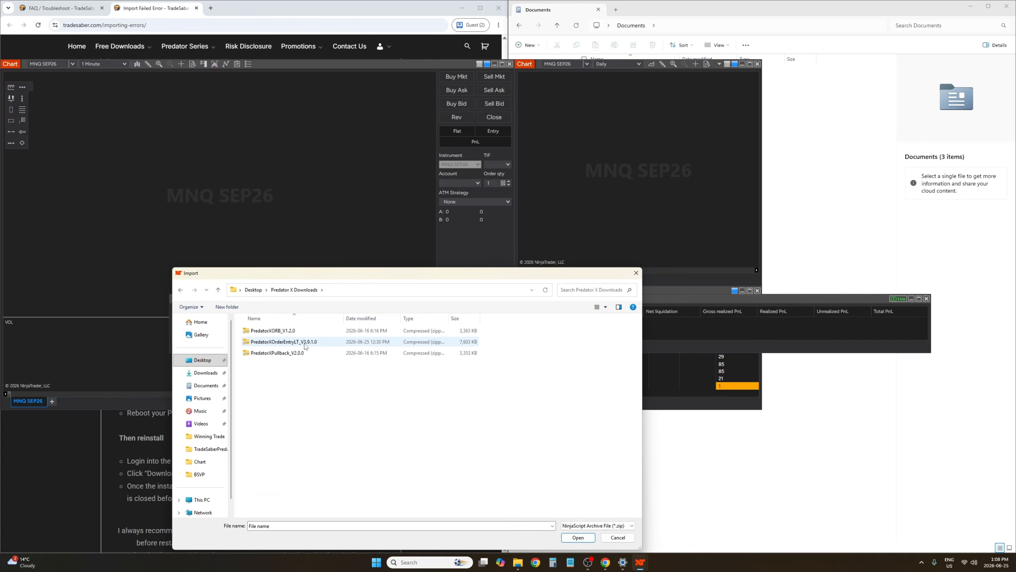
double_click(305, 342)
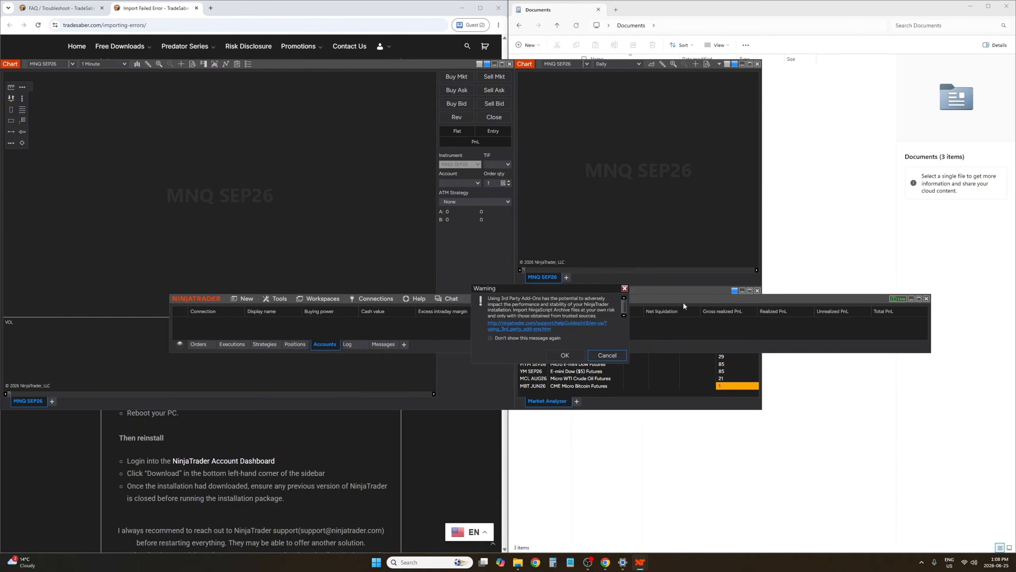
left_click(506, 339)
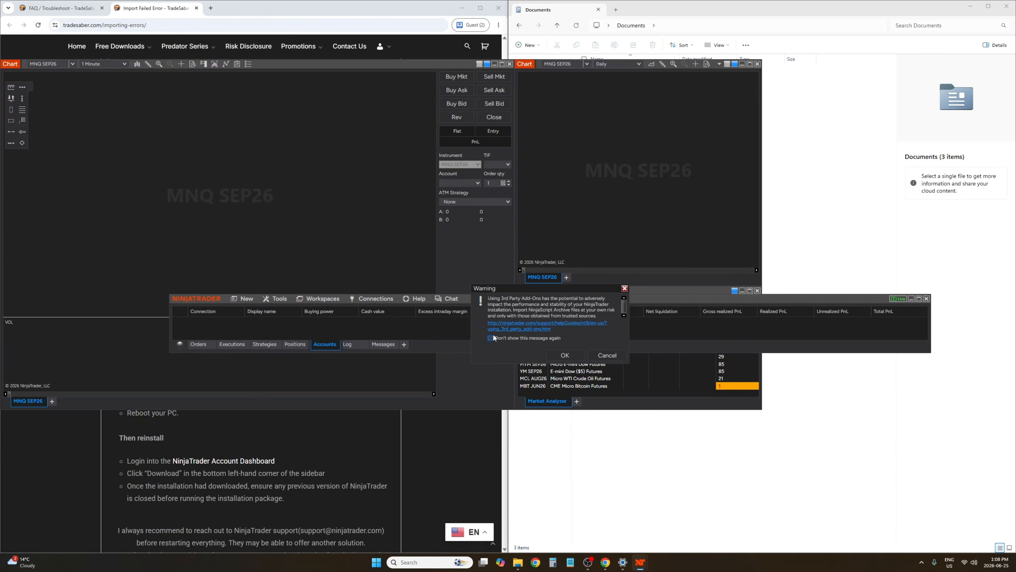
left_click(562, 355)
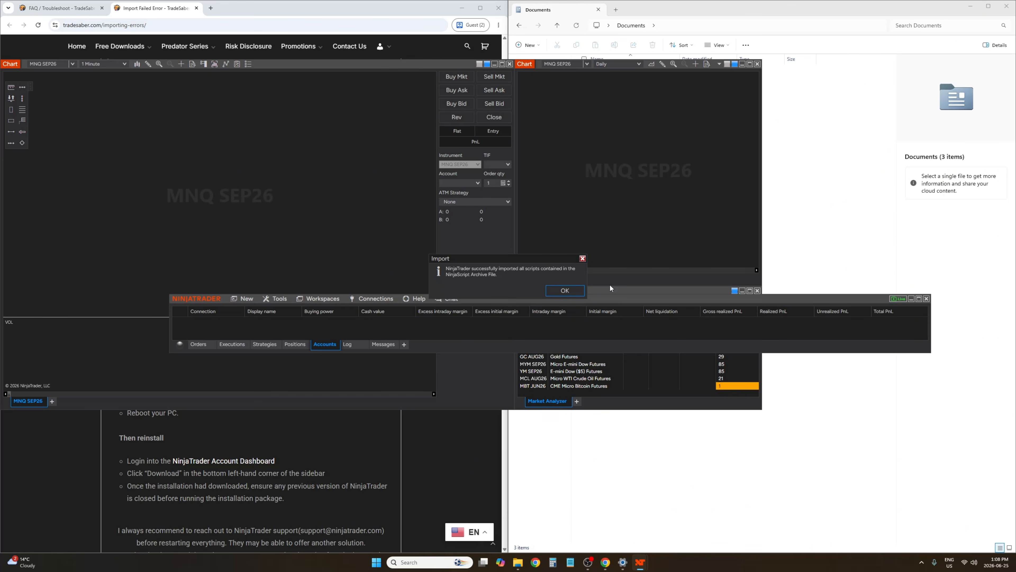
left_click(565, 290)
left_click(277, 299)
left_click(277, 298)
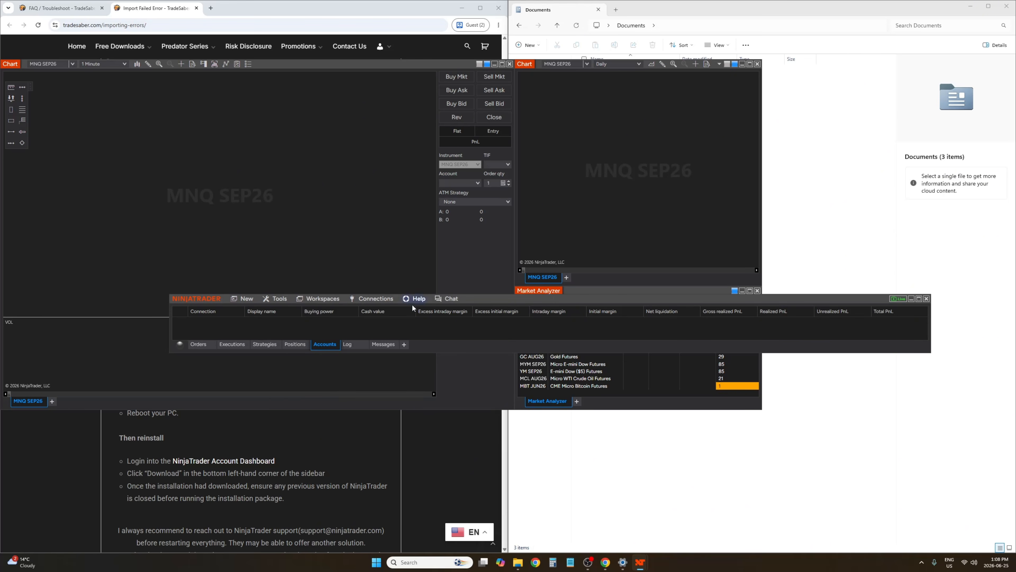
left_click(377, 300)
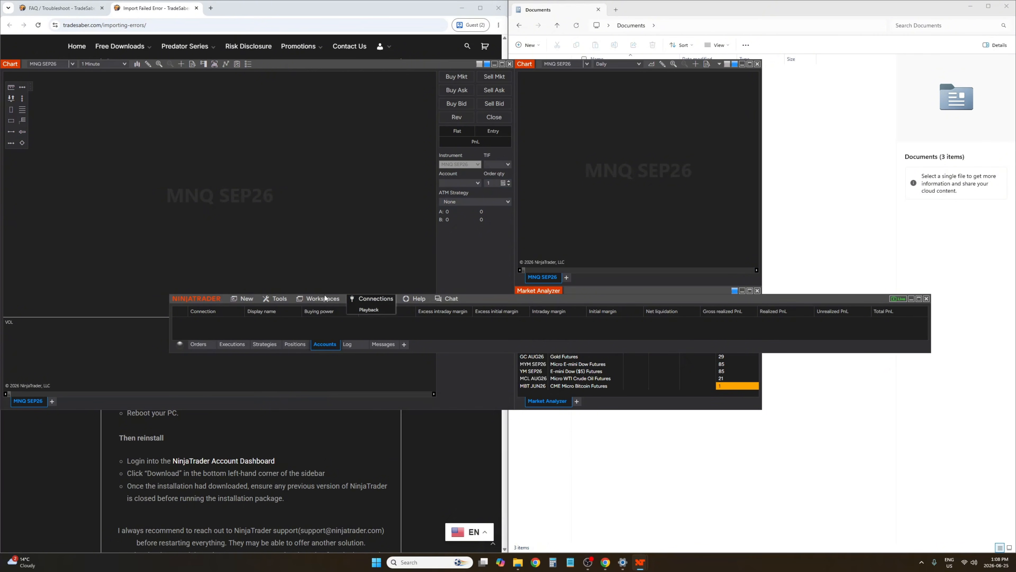
Enable Multi-provider in the general settings, apply, and acknowledge the restart notice
left_click(283, 300)
left_click(280, 299)
left_click(291, 420)
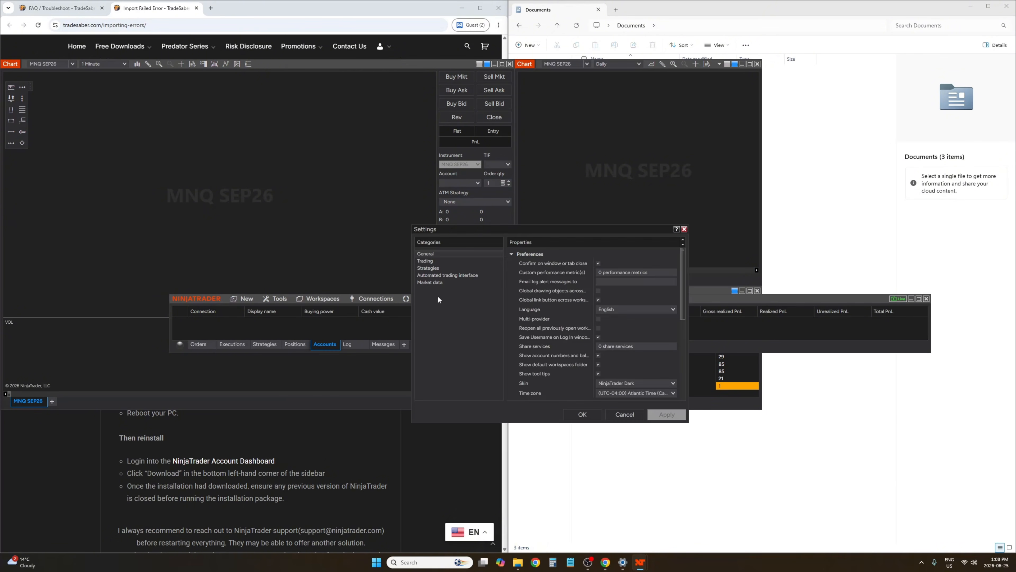
left_click(599, 320)
left_click(656, 413)
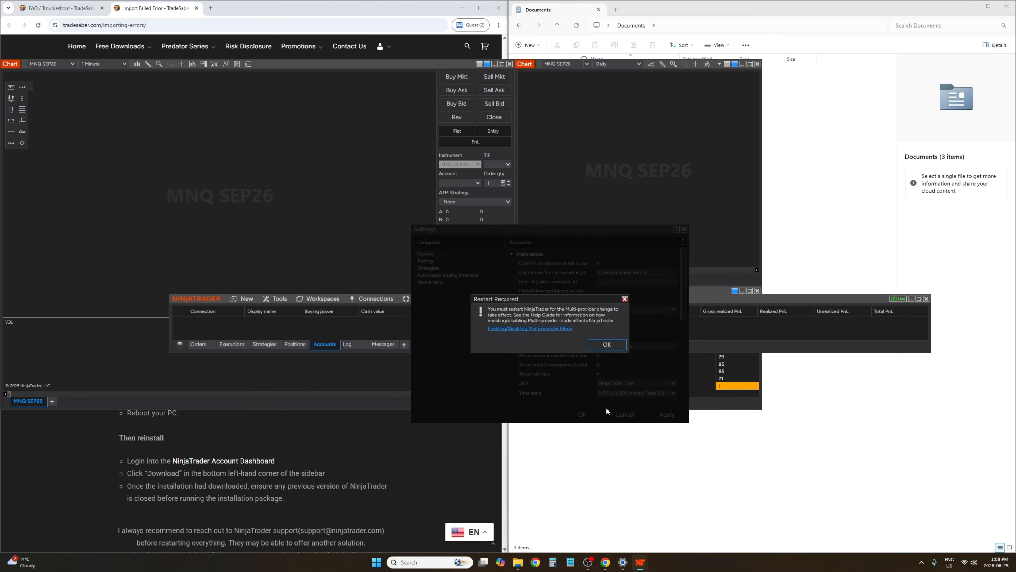
left_click(607, 344)
left_click(582, 415)
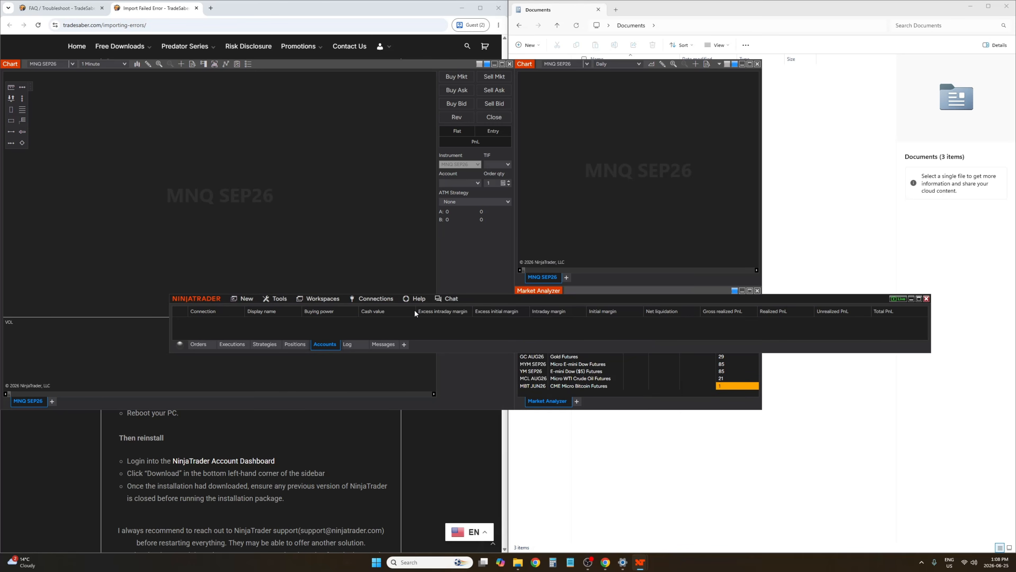
Open the Connections configuration dialog and close it
left_click(385, 301)
left_click(425, 338)
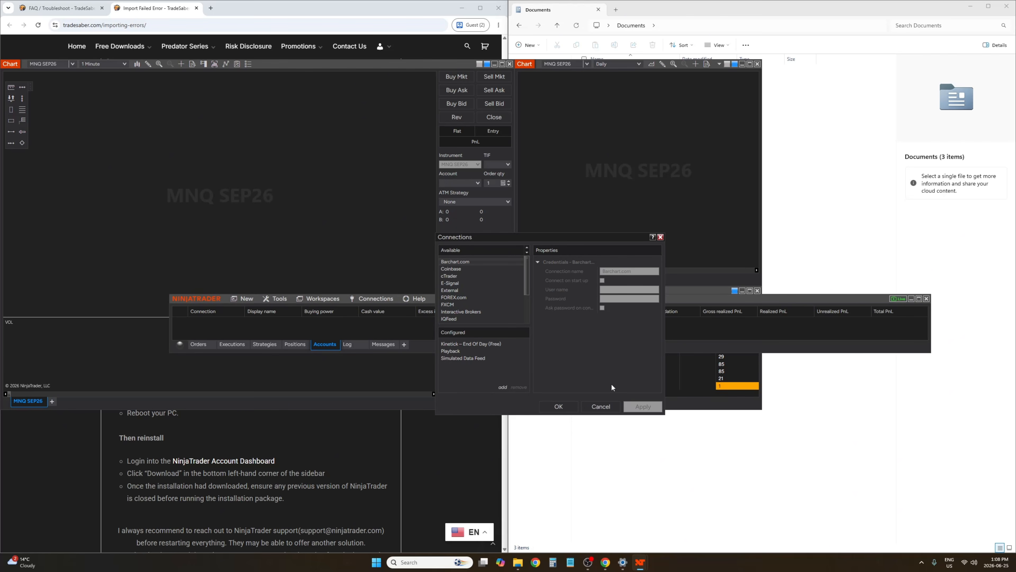
left_click(660, 237)
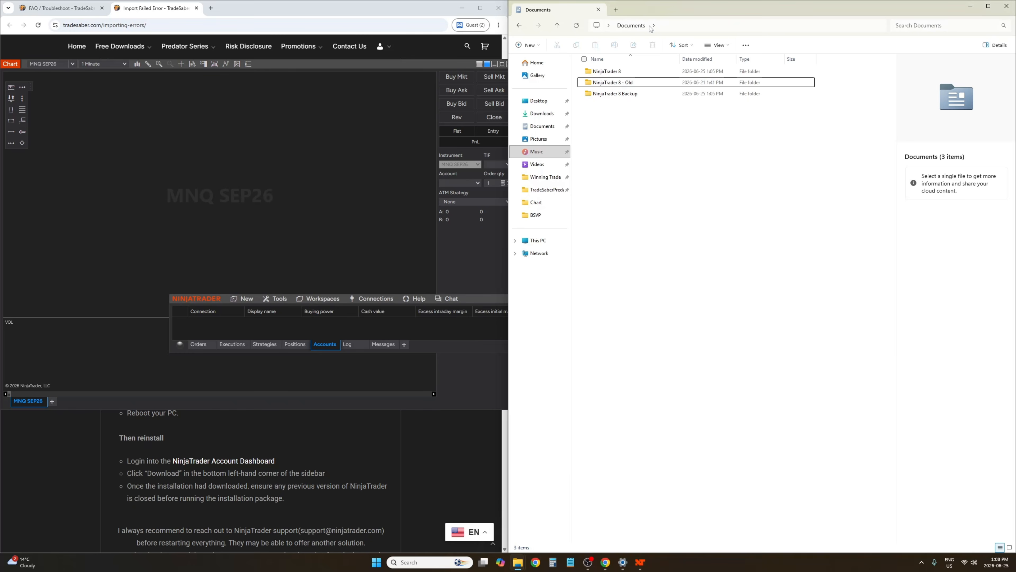
Examine the NinjaTrader 8 and NinjaTrader 8 - Old folders in Documents
left_click(606, 74)
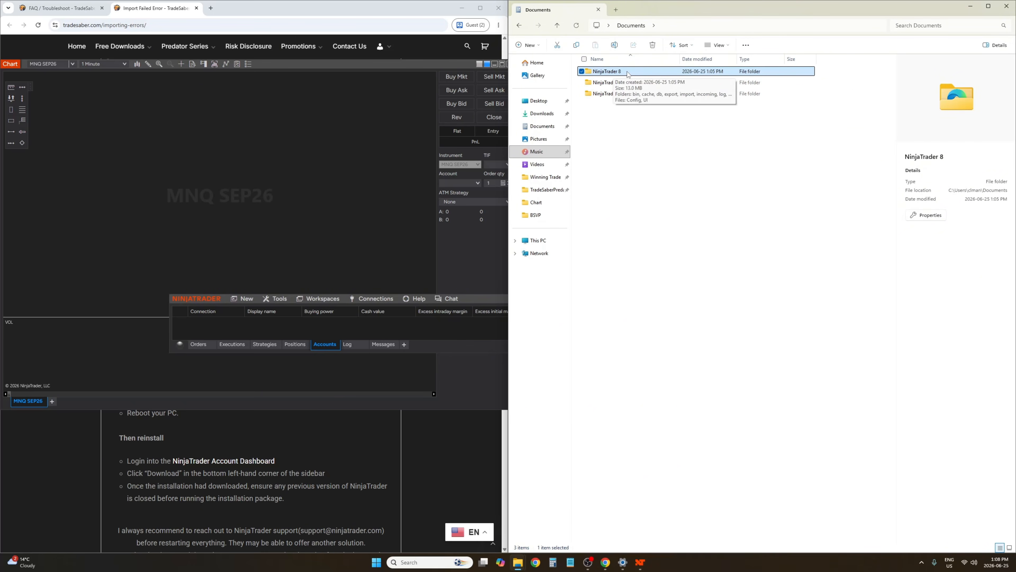
left_click(649, 124)
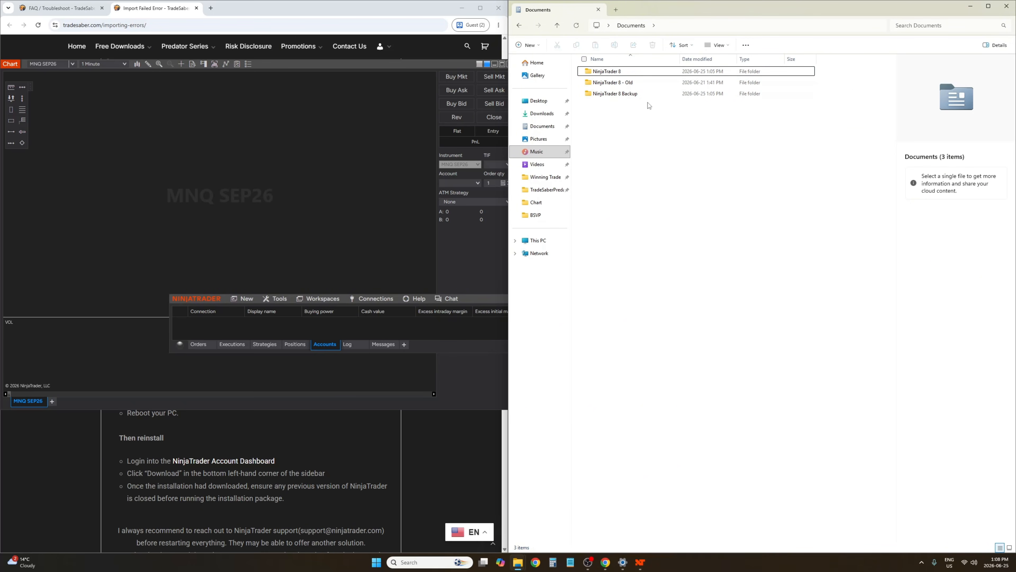
left_click(627, 85)
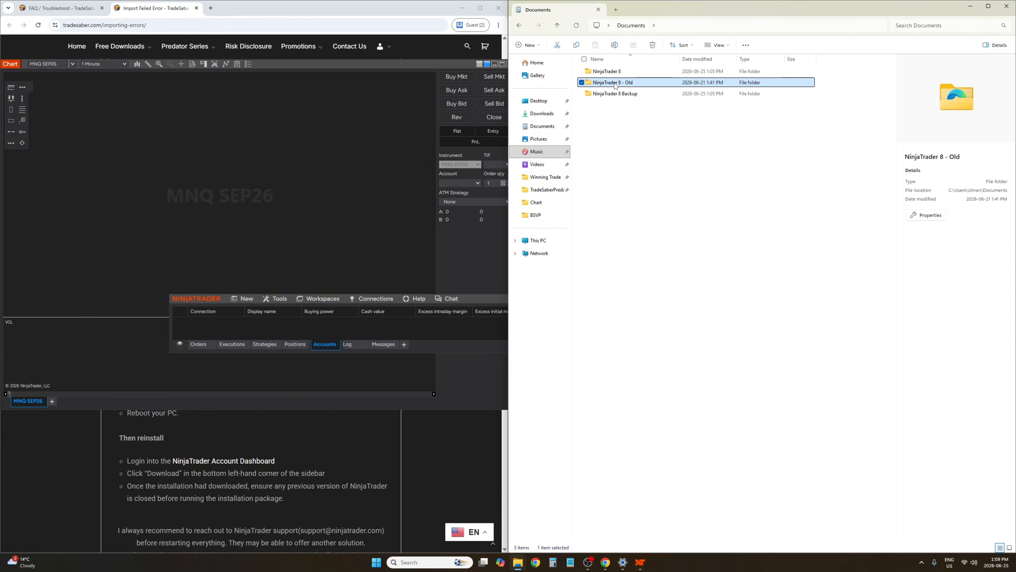
left_click(615, 85)
left_click(706, 139)
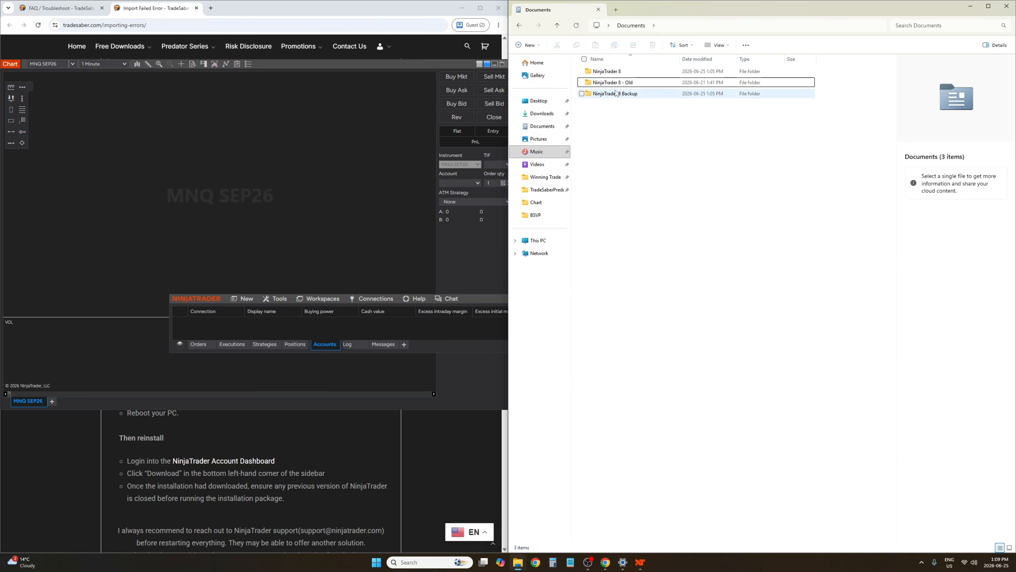
left_click(603, 86)
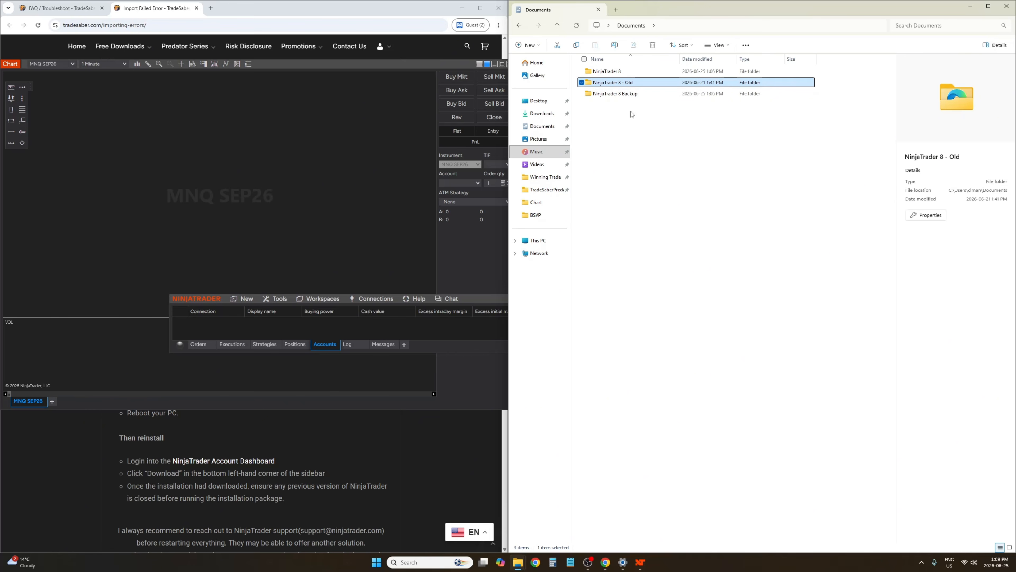
left_click(606, 72)
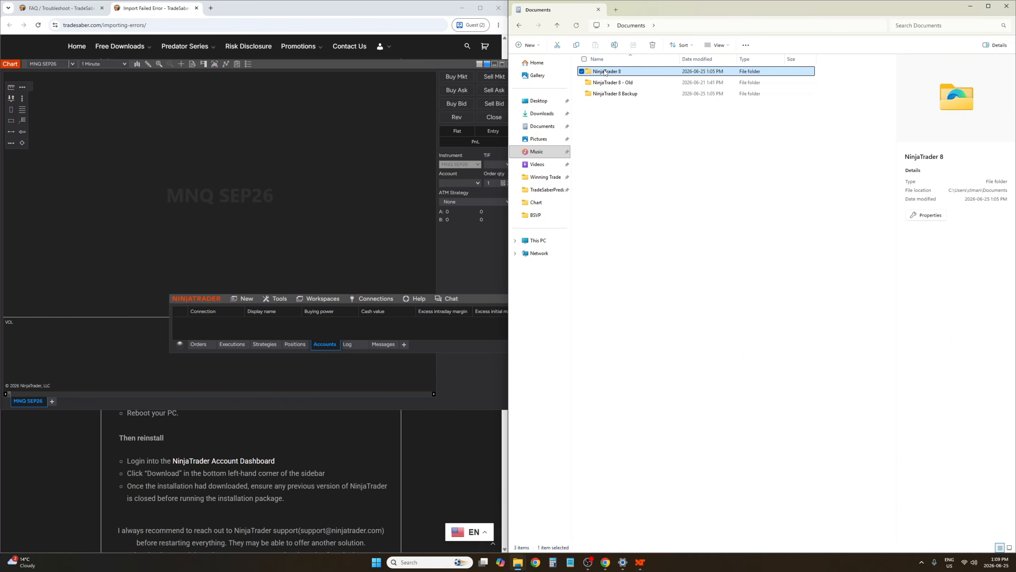